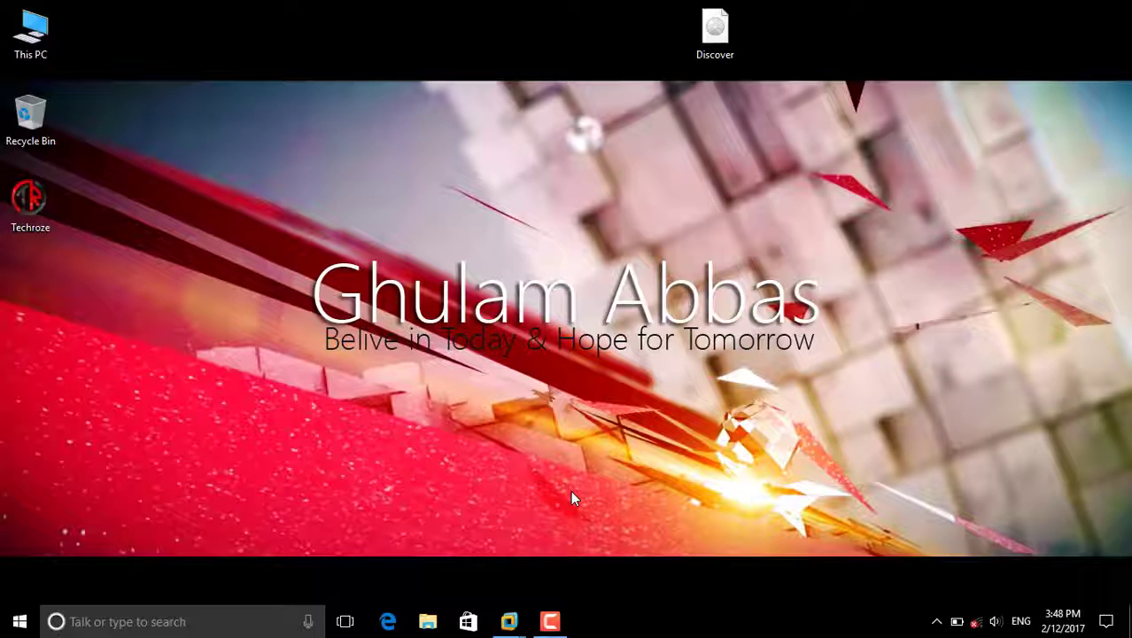
- Open the DC00-WS16 server VM and show its Windows Server 2016 desktop full screen
mouse_move(510, 620)
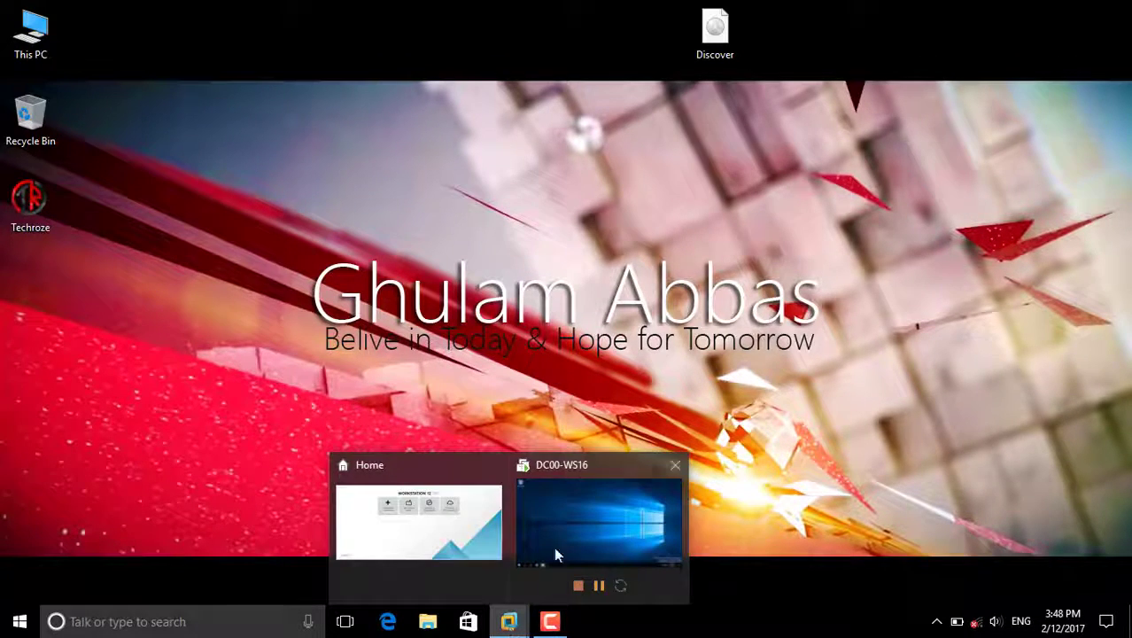
click(563, 523)
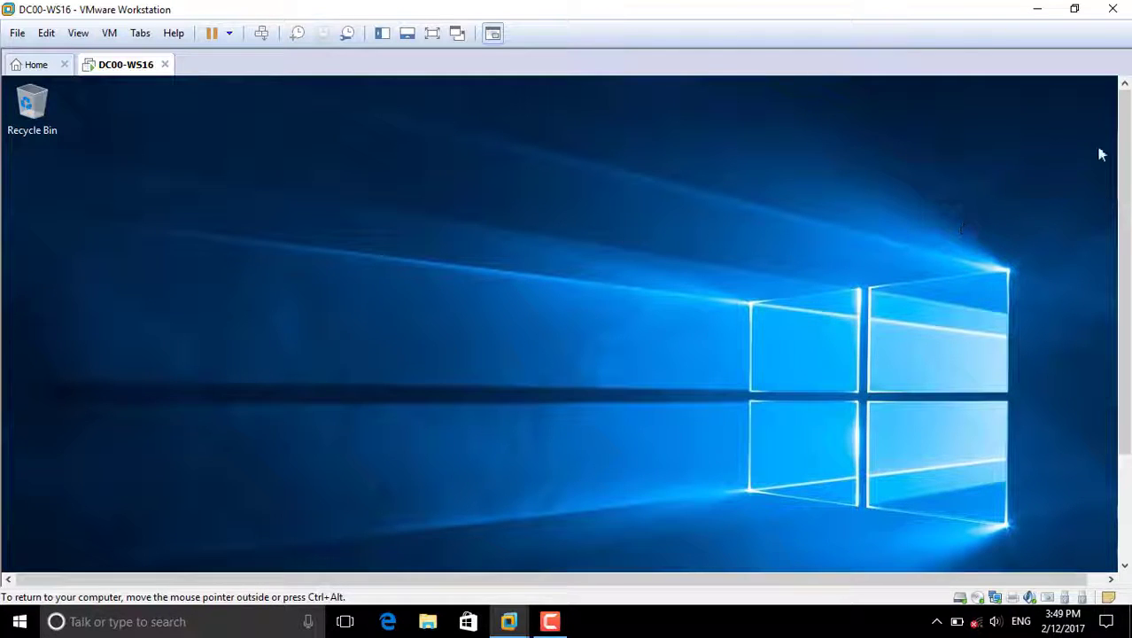
click(433, 34)
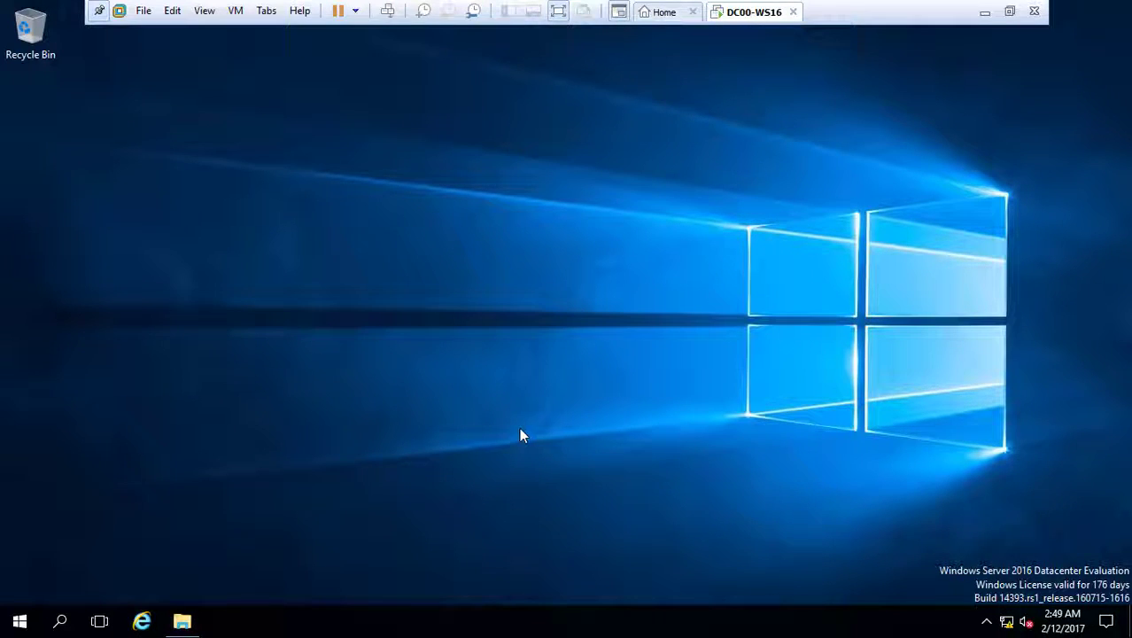
- Launch Active Directory Users and Computers with the dsa command
key(super+r)
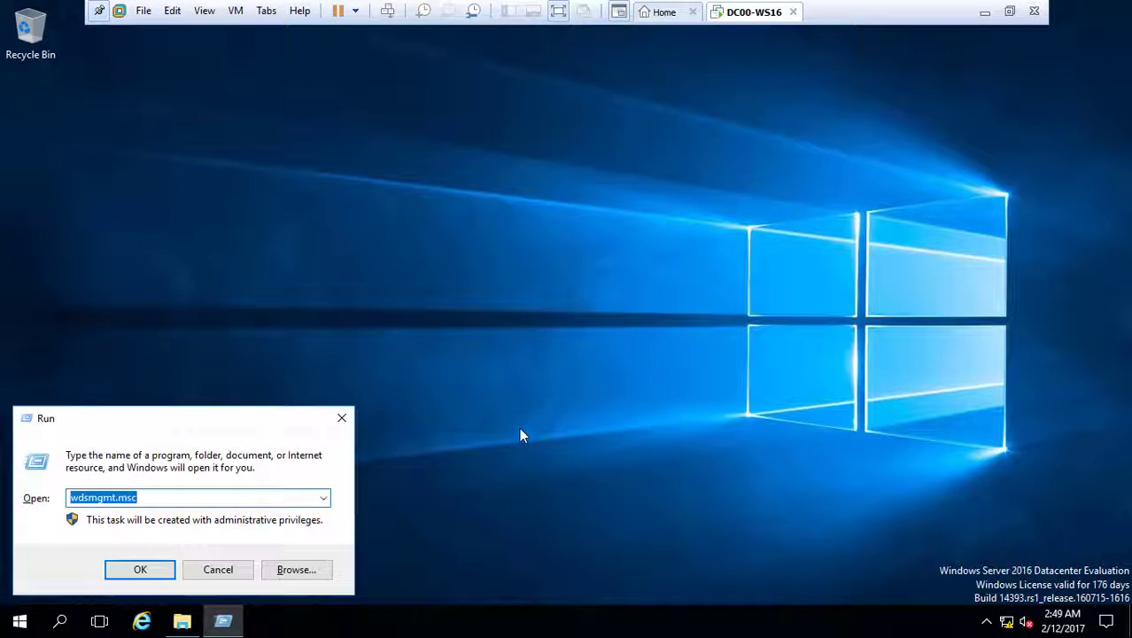
text(dsa)
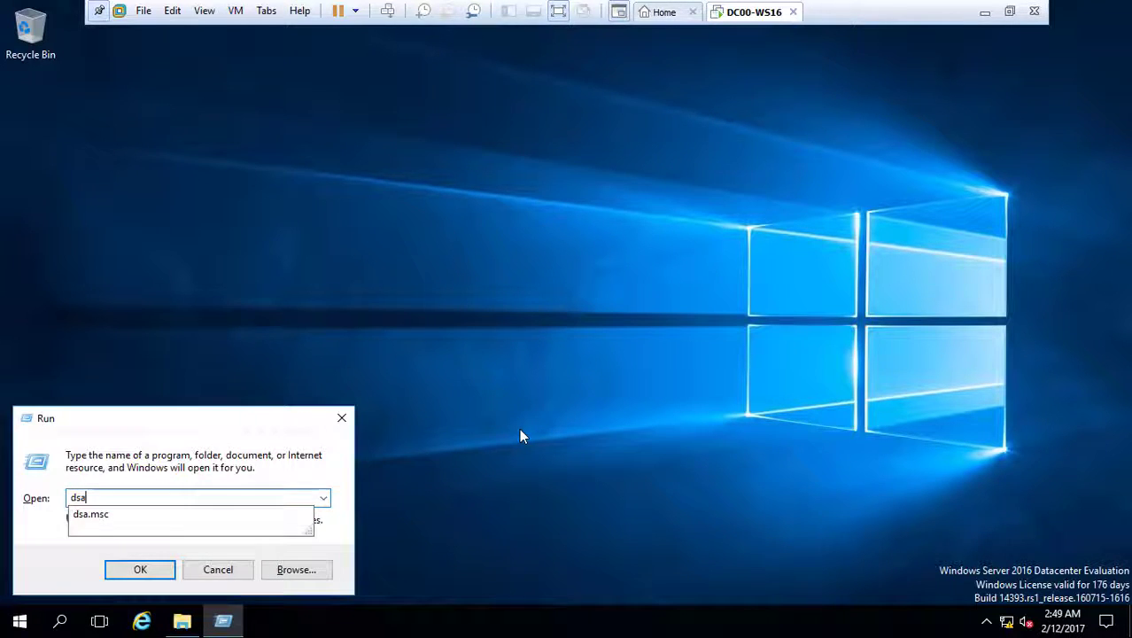
key(Return)
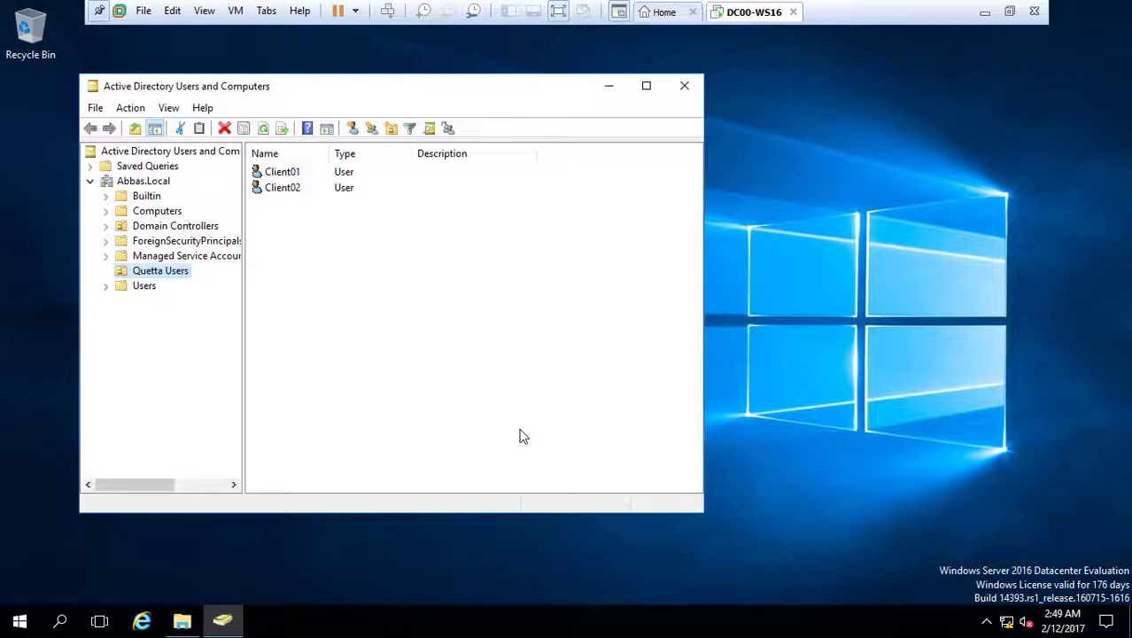
- Review the Client01 and Client02 accounts in Quetta Users, then minimise the console
drag(310, 224, 368, 177)
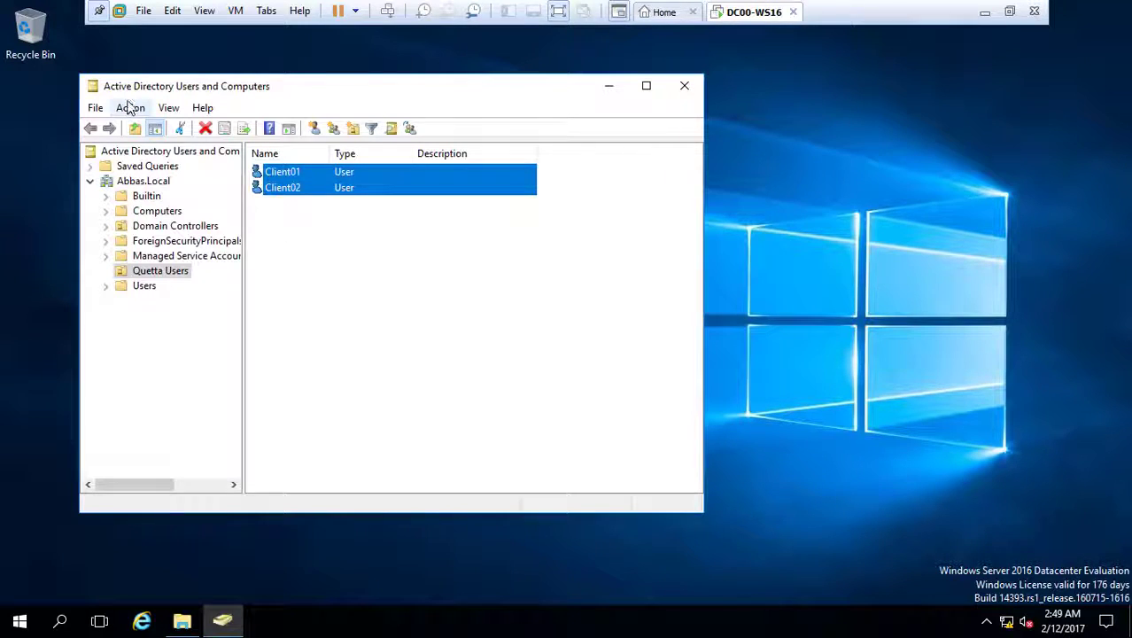
click(287, 222)
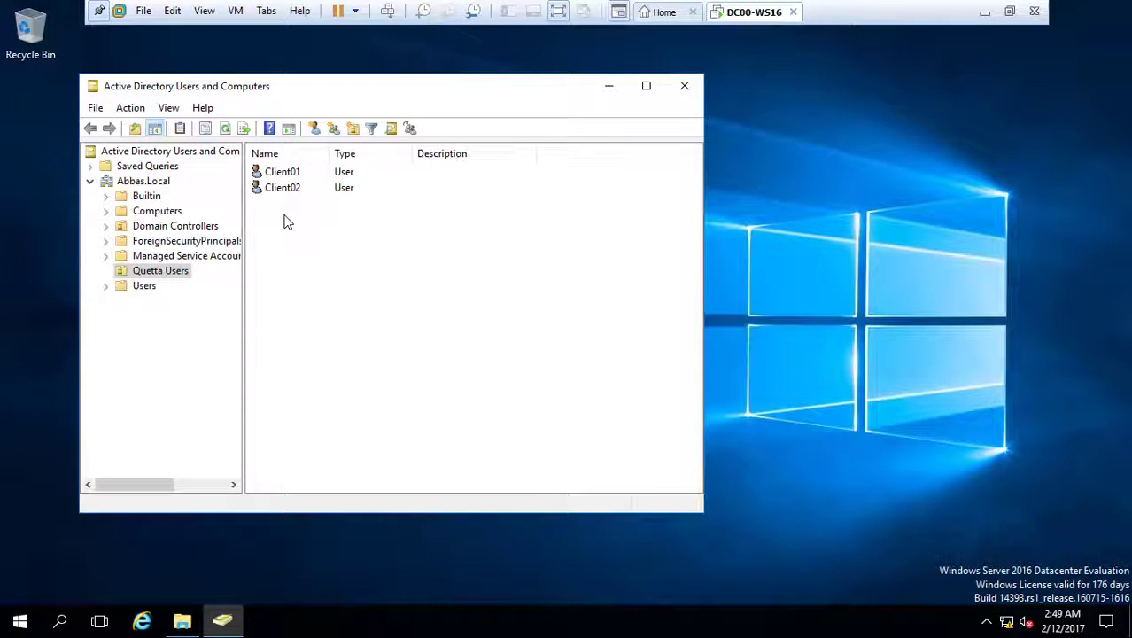
click(608, 86)
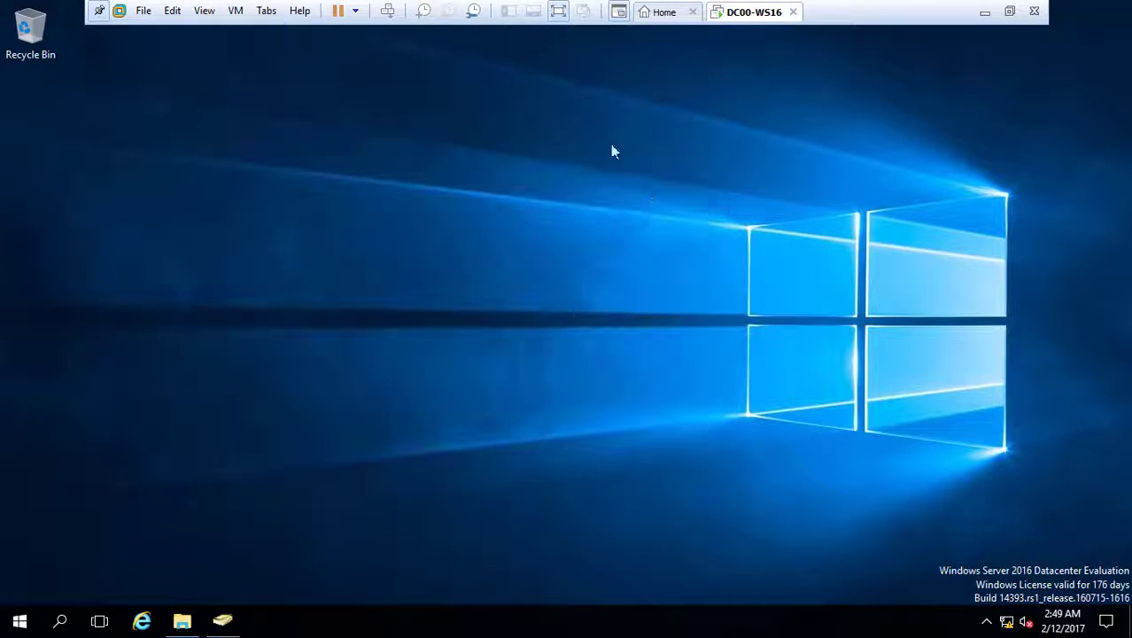
- Exit full screen and select the Discover disc image on the server's Local Disk (C:)
click(1008, 11)
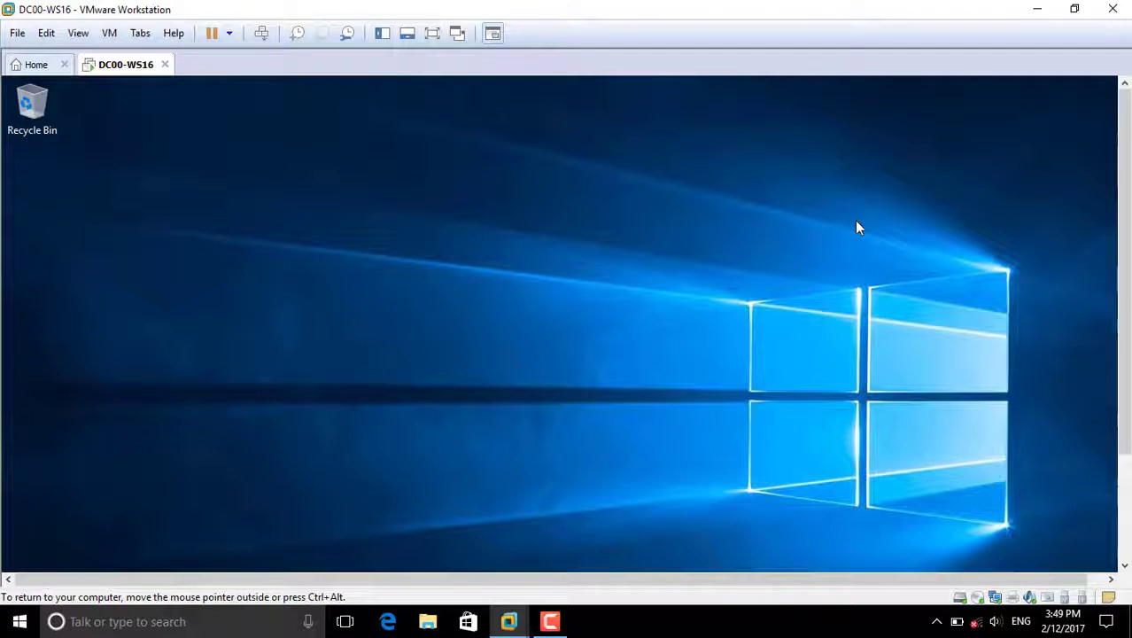
key(super+e)
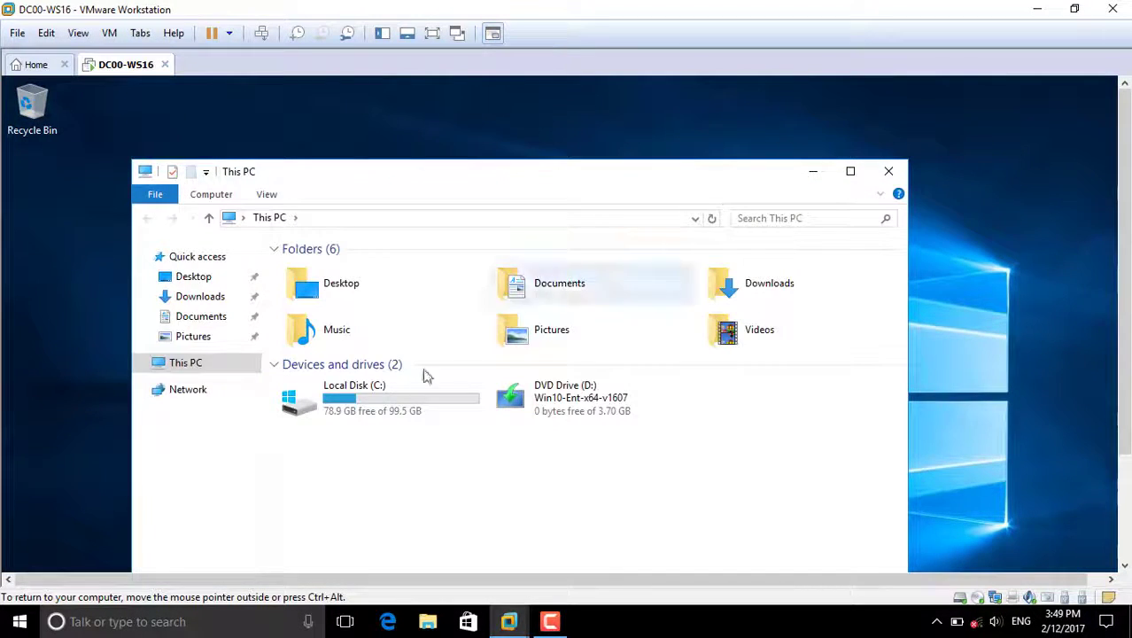
double_click(386, 394)
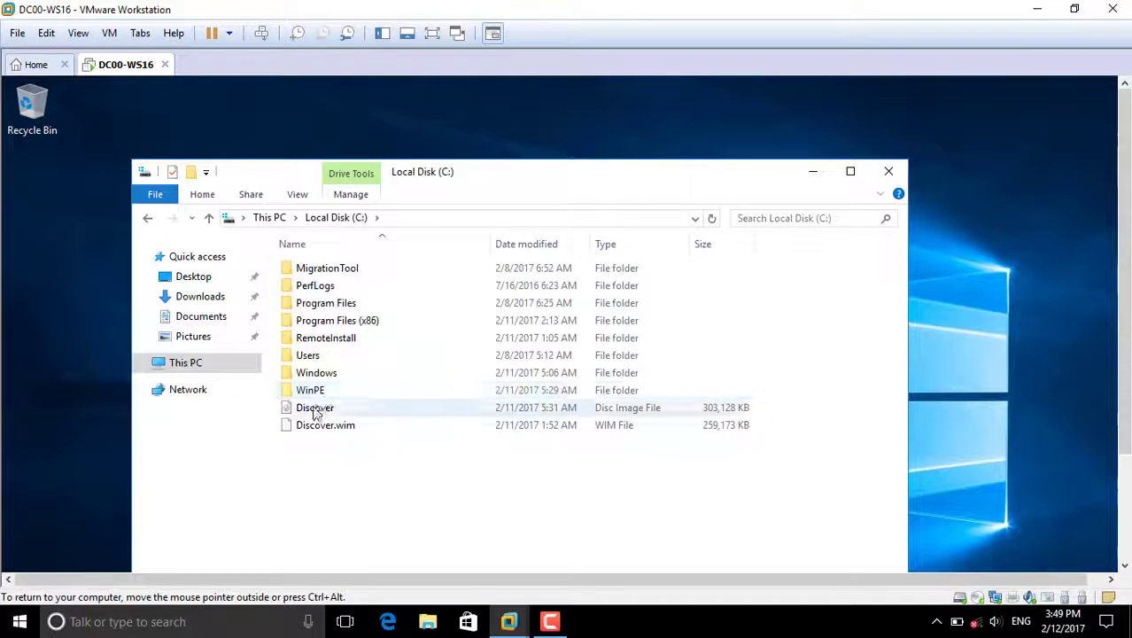
click(316, 409)
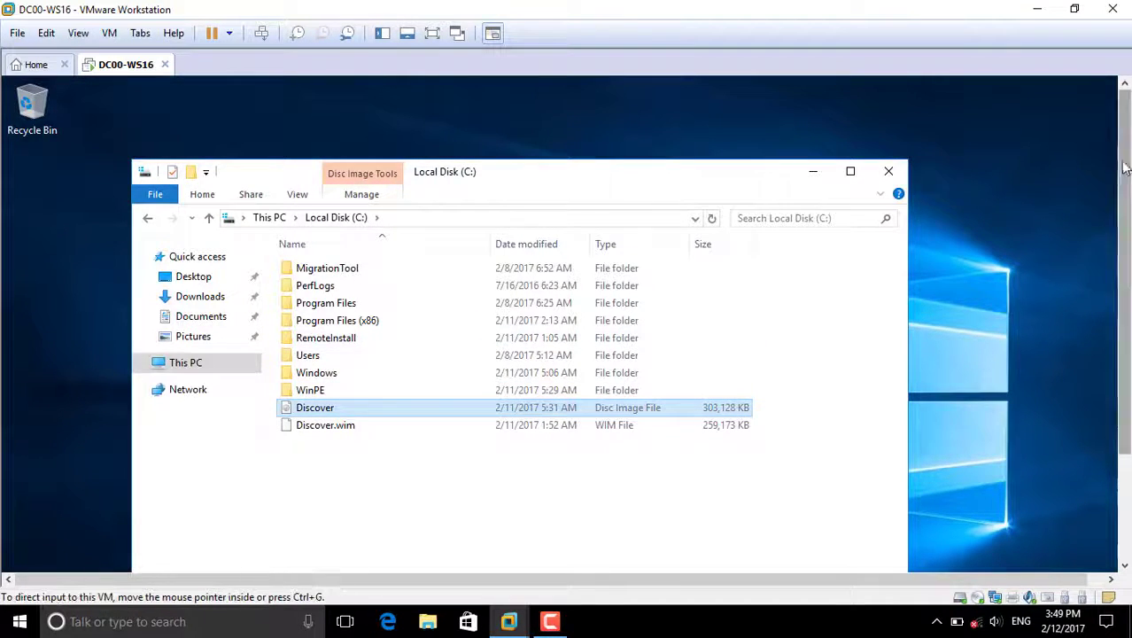
- Minimise VMware and select the Discover file on the host desktop
drag(1124, 167, 1123, 243)
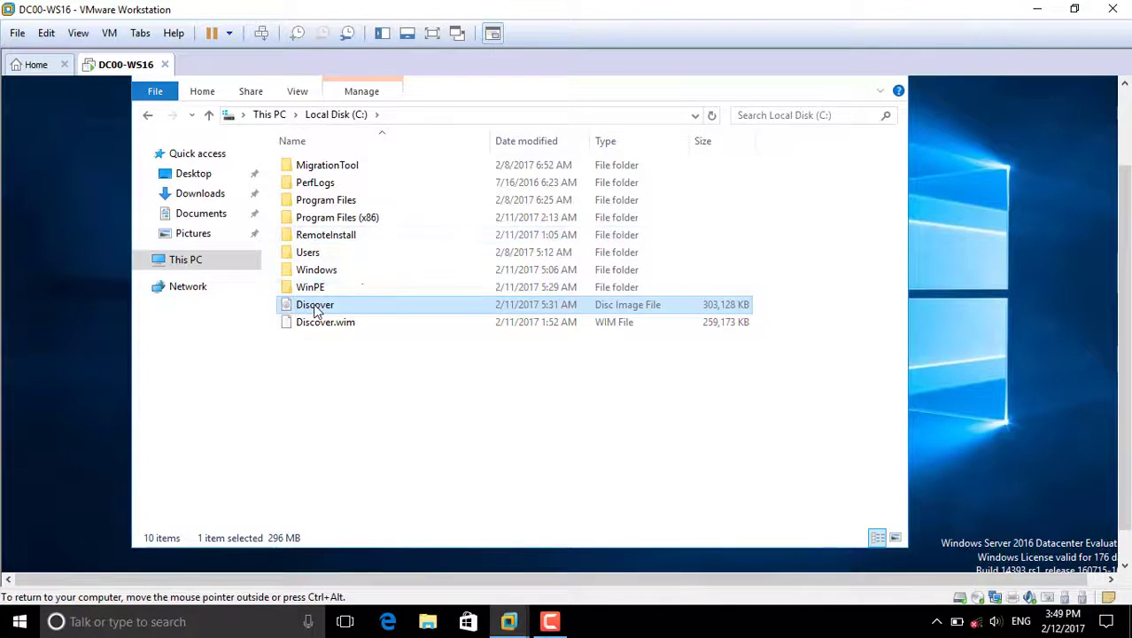
click(1037, 9)
drag(756, 33, 659, 116)
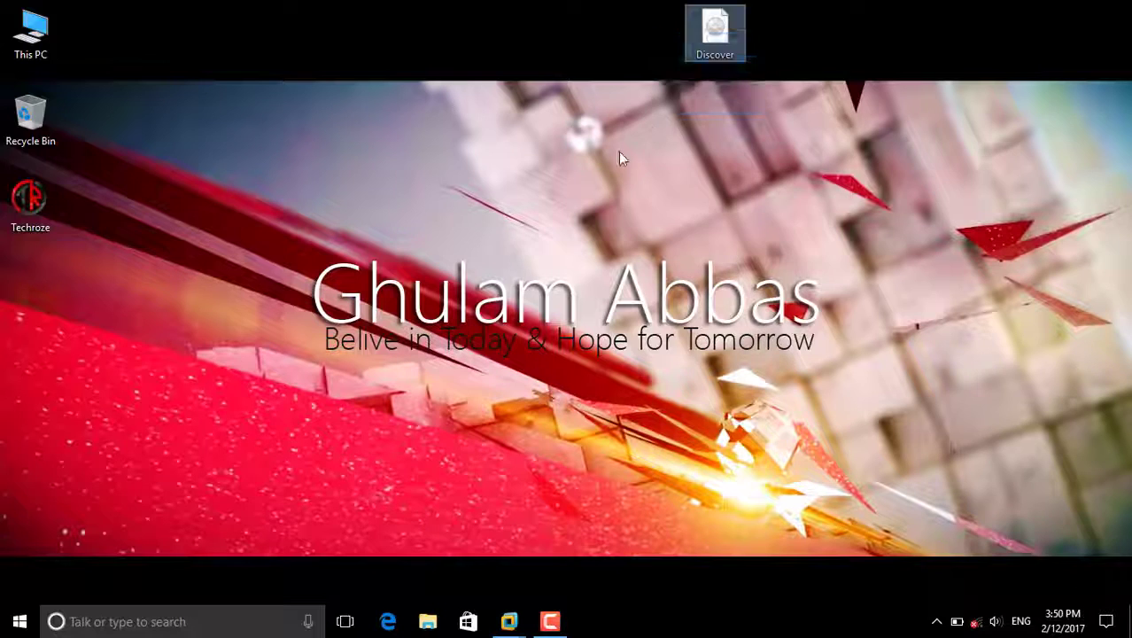
- Restore the DC00-WS16 VM window and close its Local Disk (C:) folder
click(620, 154)
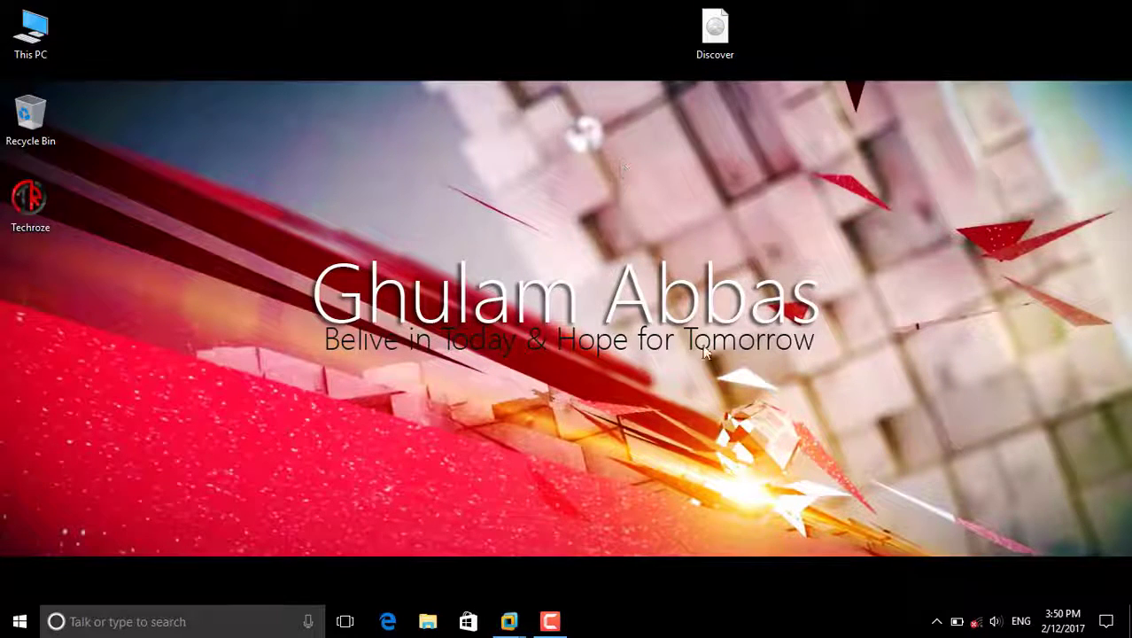
mouse_move(509, 621)
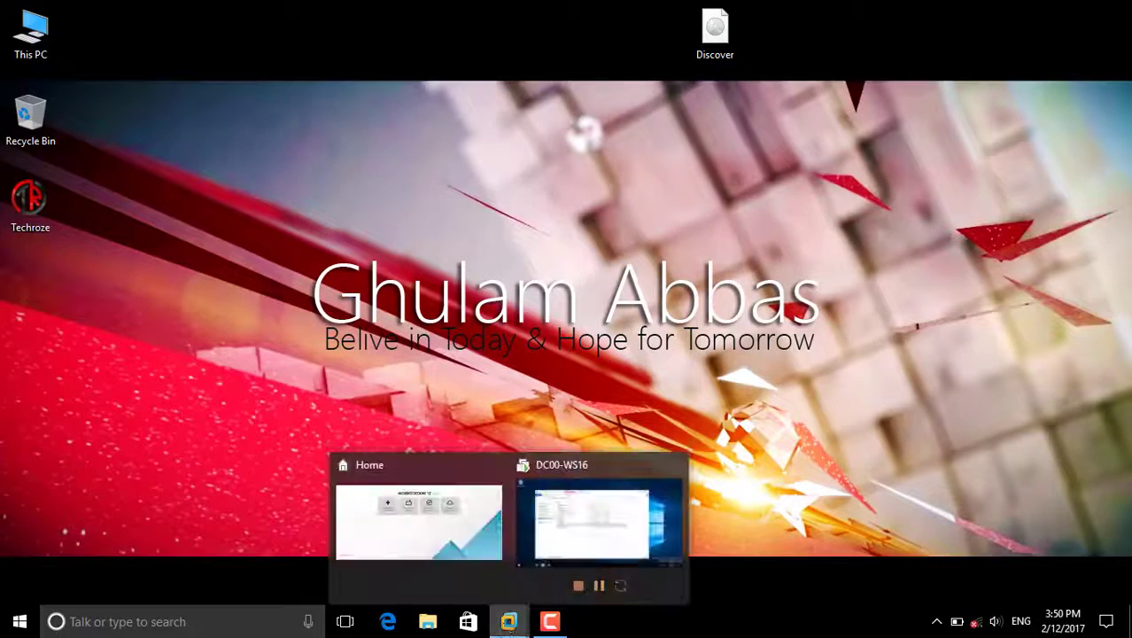
click(567, 551)
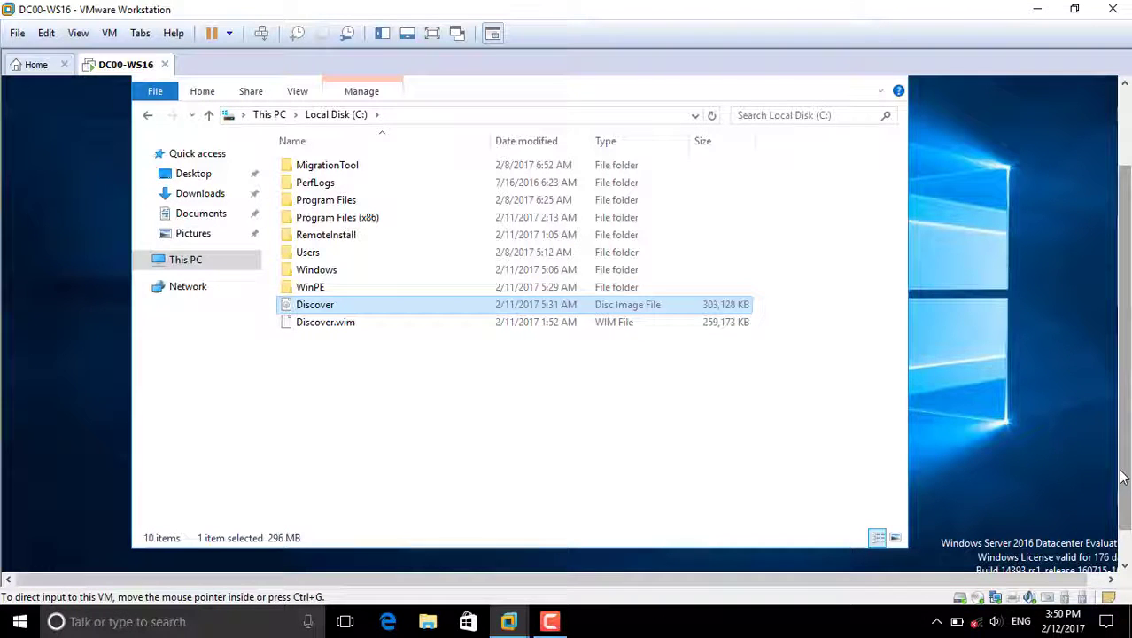
drag(1124, 477, 1125, 423)
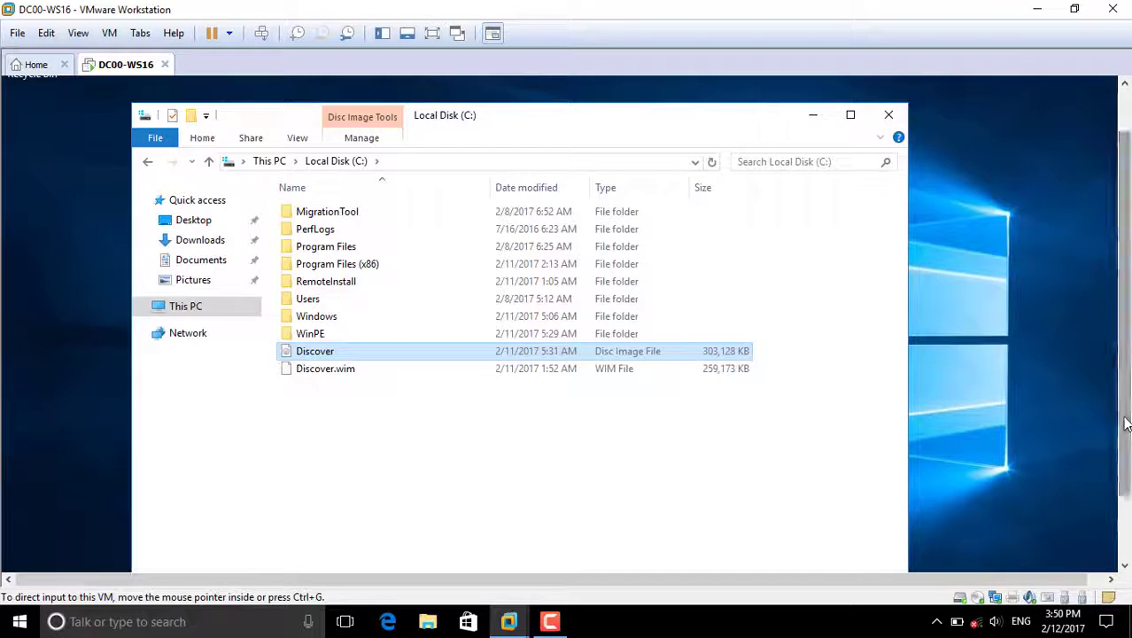
click(889, 114)
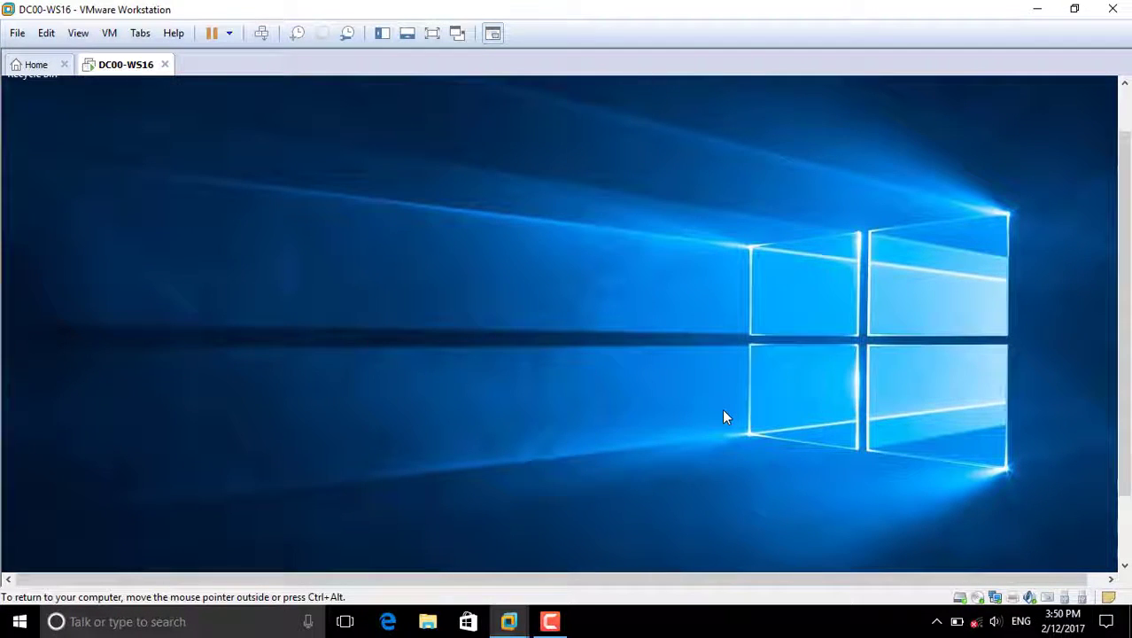
- Run the management console suggested for 'virt' from the Run box
key(super+r)
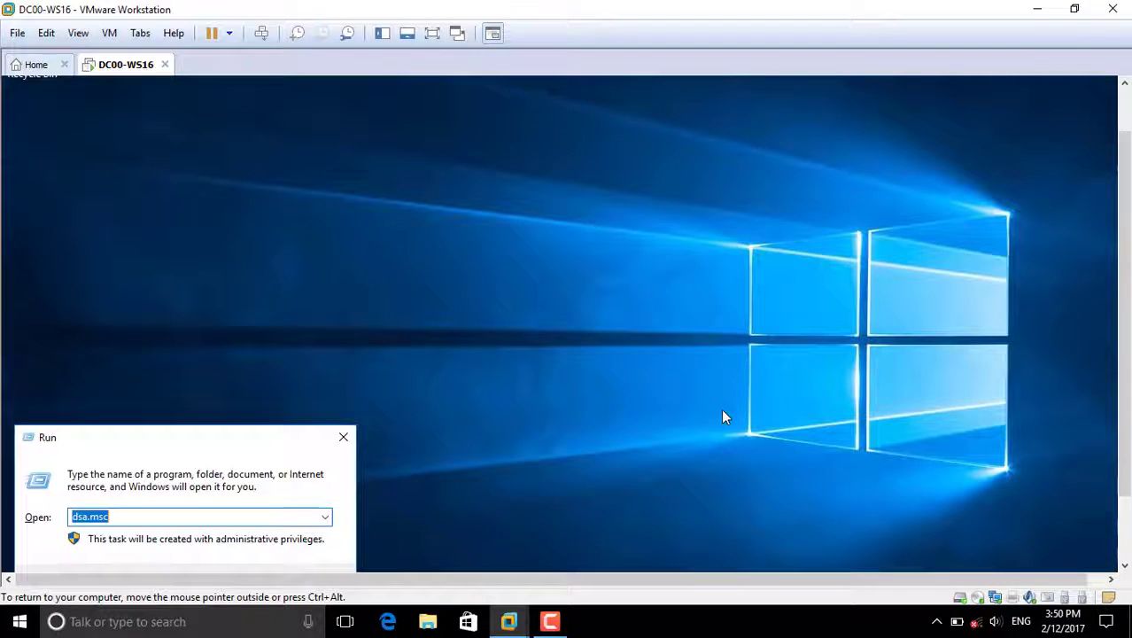
text(virt)
key(Down)
key(Return)
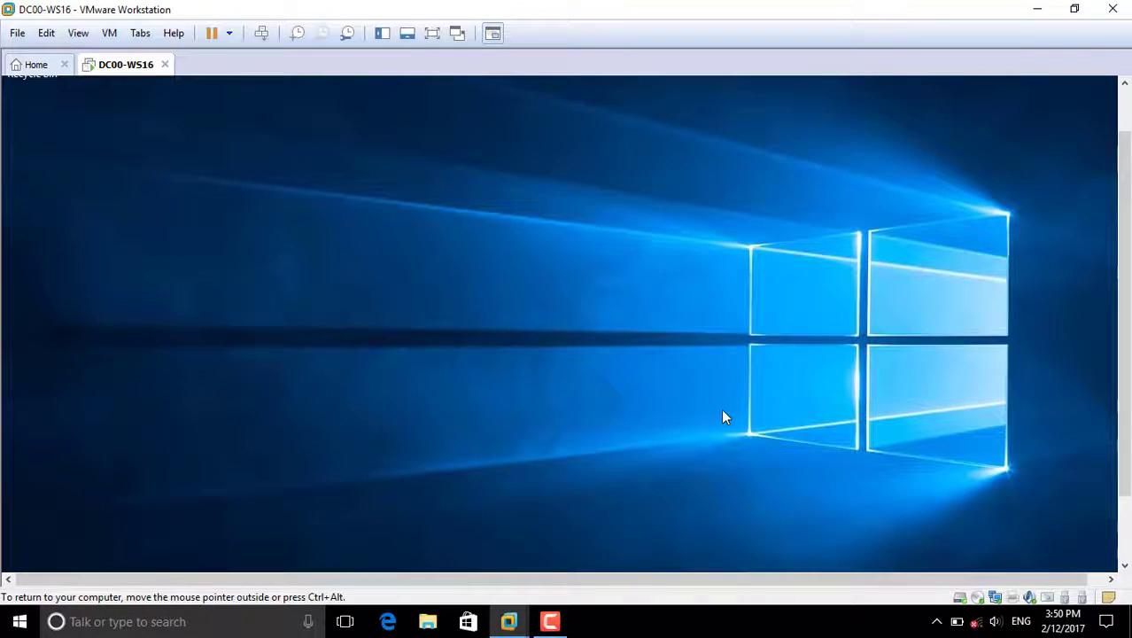
- Expand DC.Abbas.Local and view its Install Images, Boot Images and Pending Devices
click(433, 33)
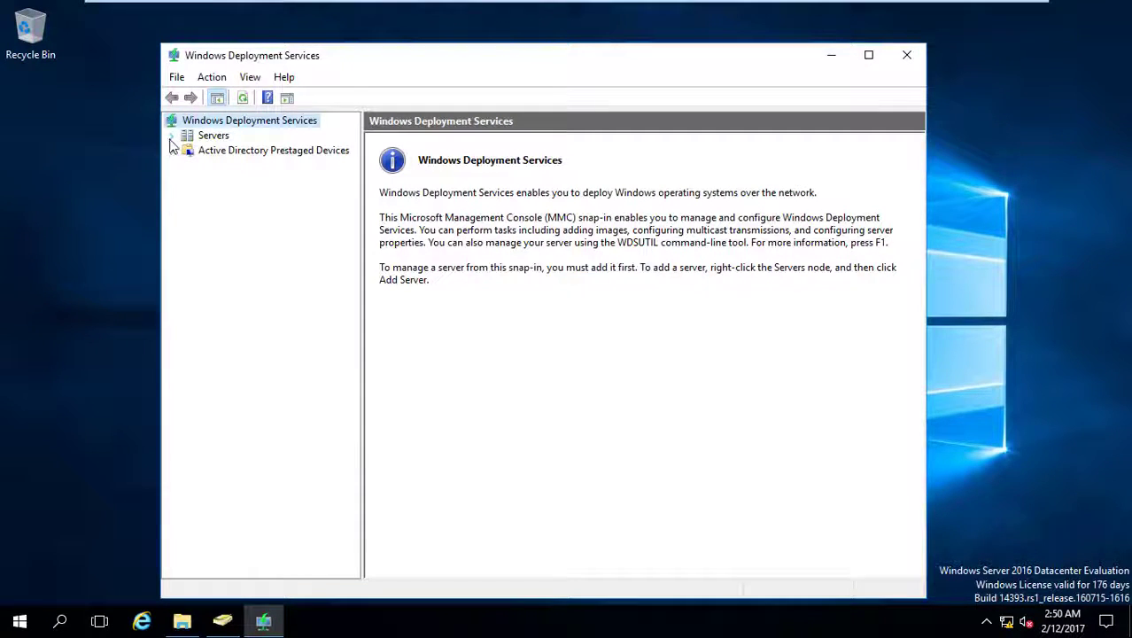
click(173, 136)
click(188, 151)
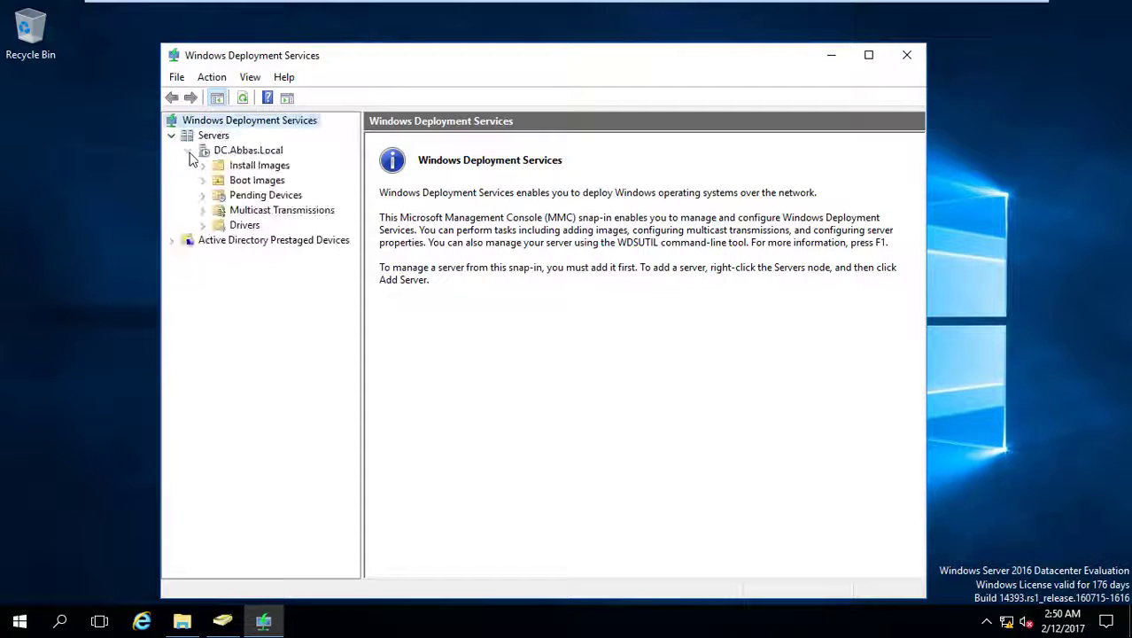
click(234, 168)
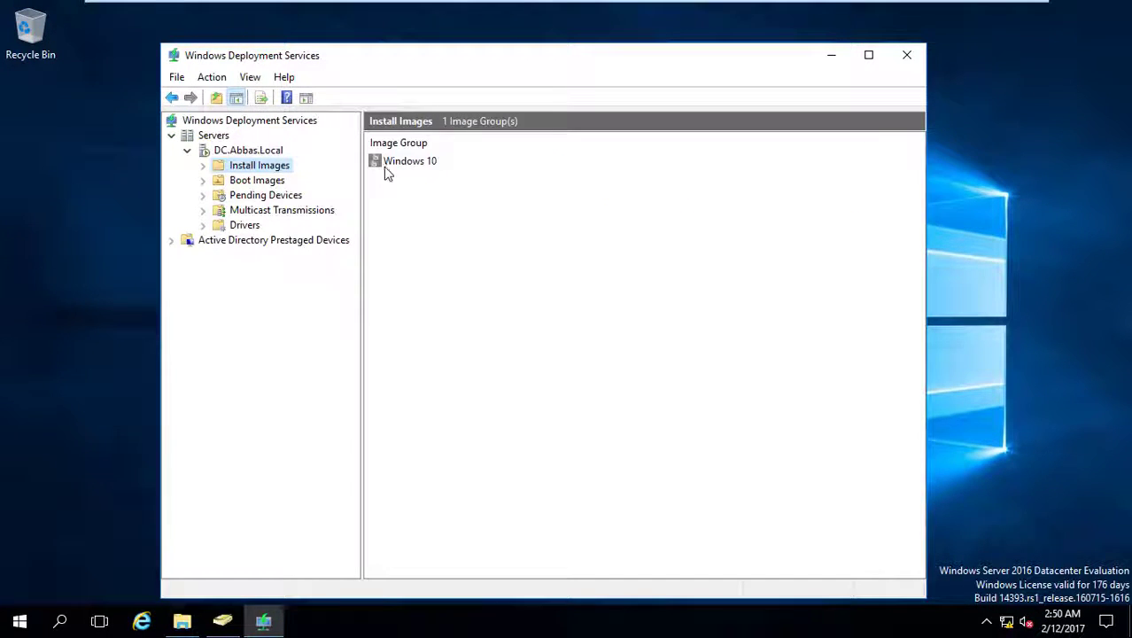
click(253, 180)
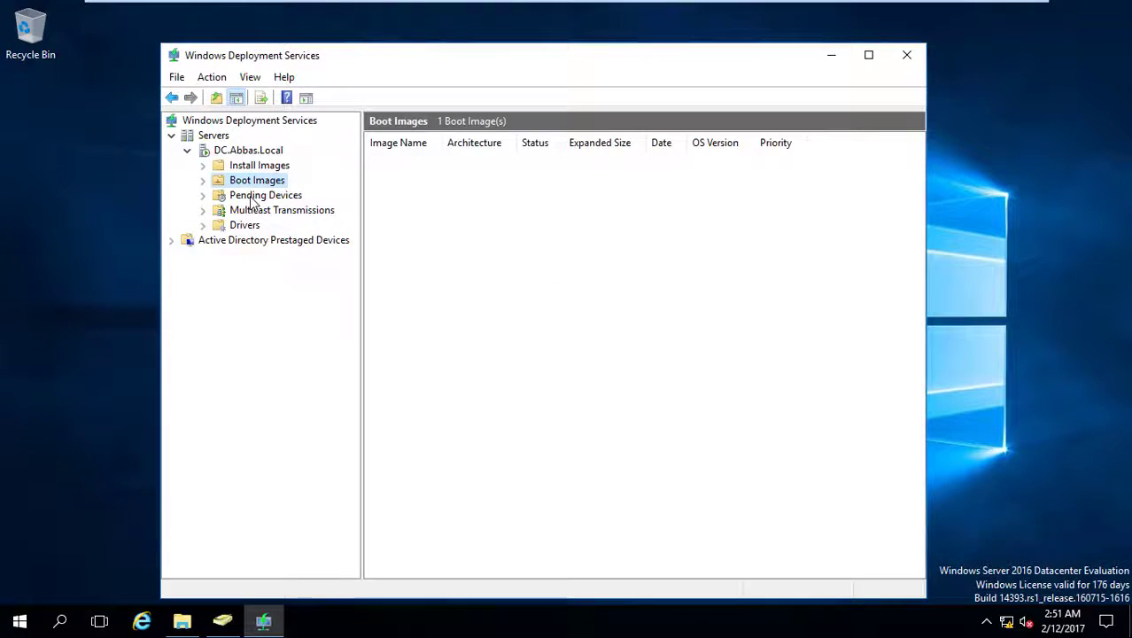
click(254, 195)
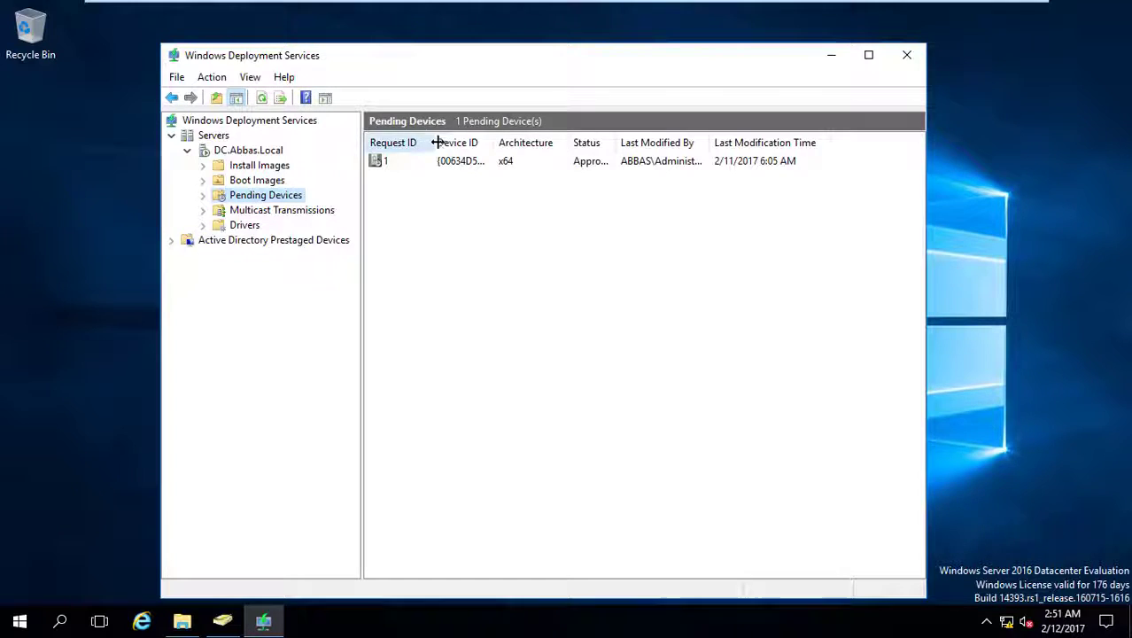
- Review DC.Abbas.Local's PXE Response settings in its properties and cancel without changes
right_click(228, 153)
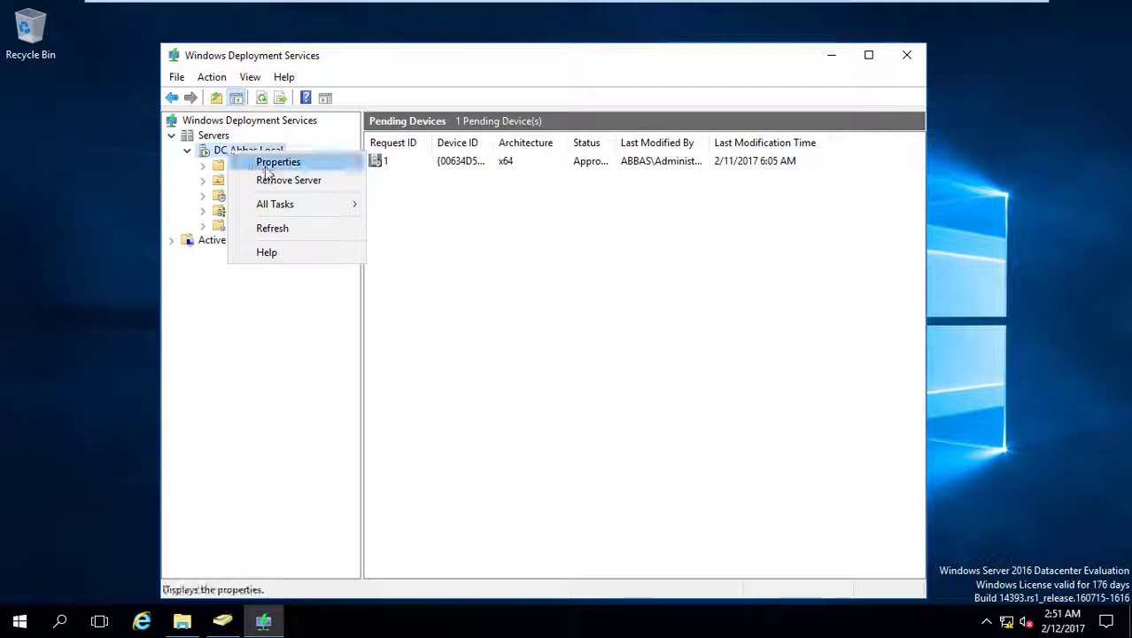
click(270, 164)
click(474, 115)
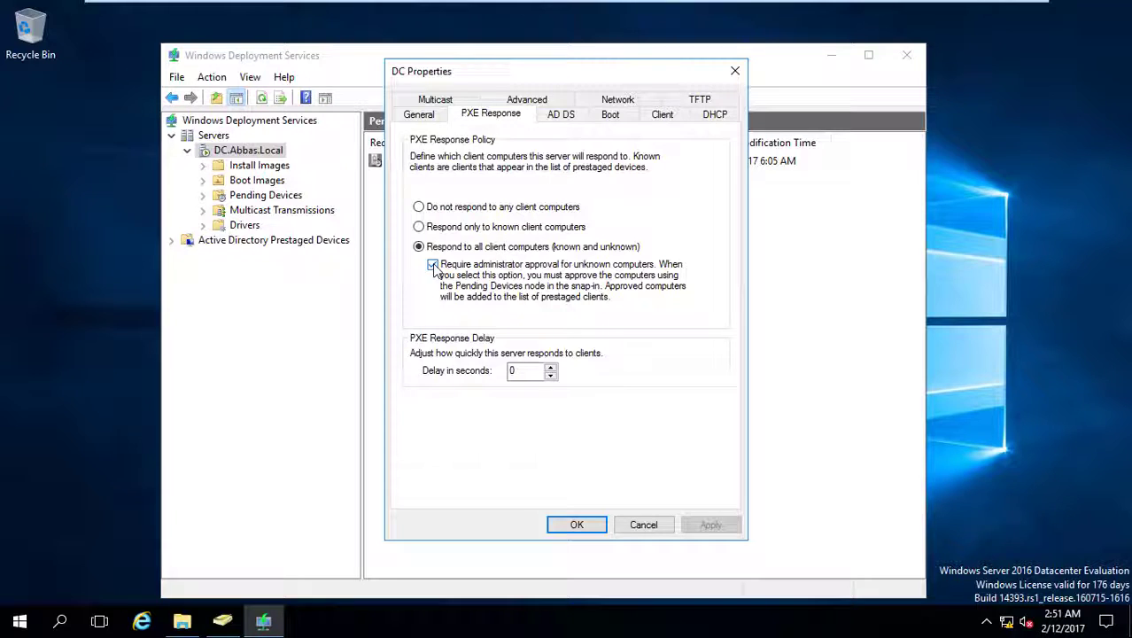
click(644, 525)
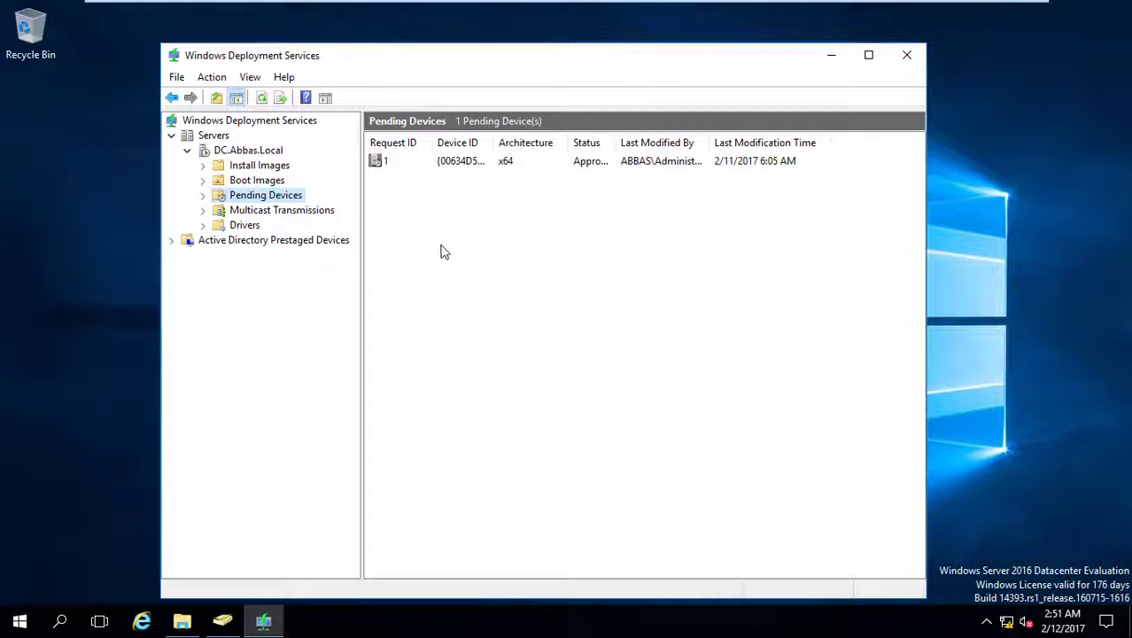
- Select the pending device, then revisit Boot Images, Install Images and the server's top-level folders
click(474, 163)
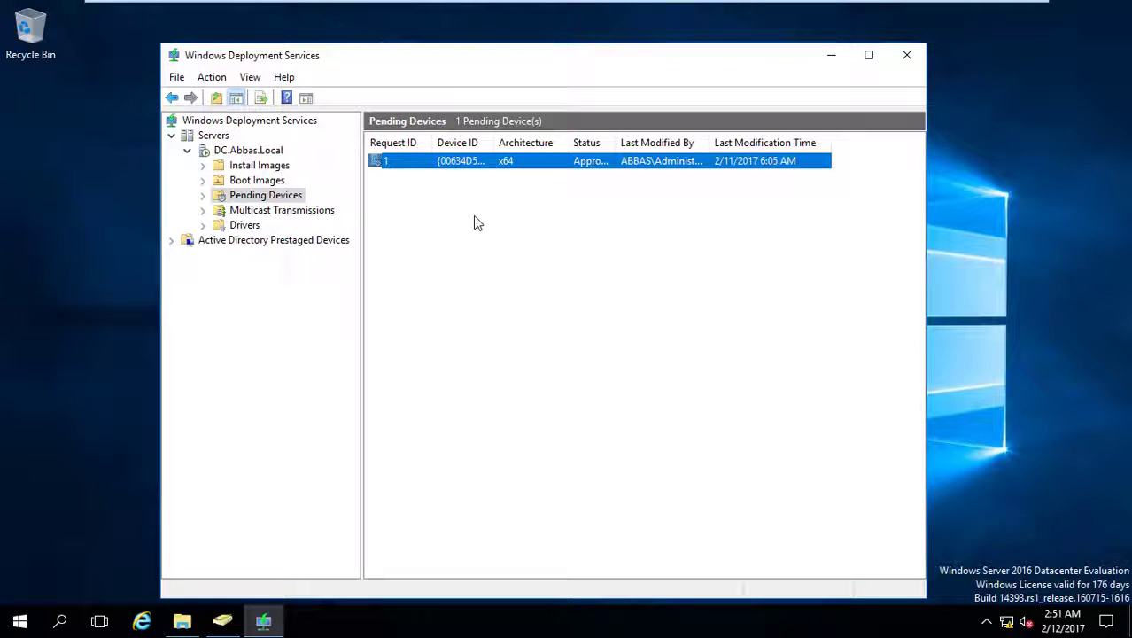
click(255, 179)
click(259, 165)
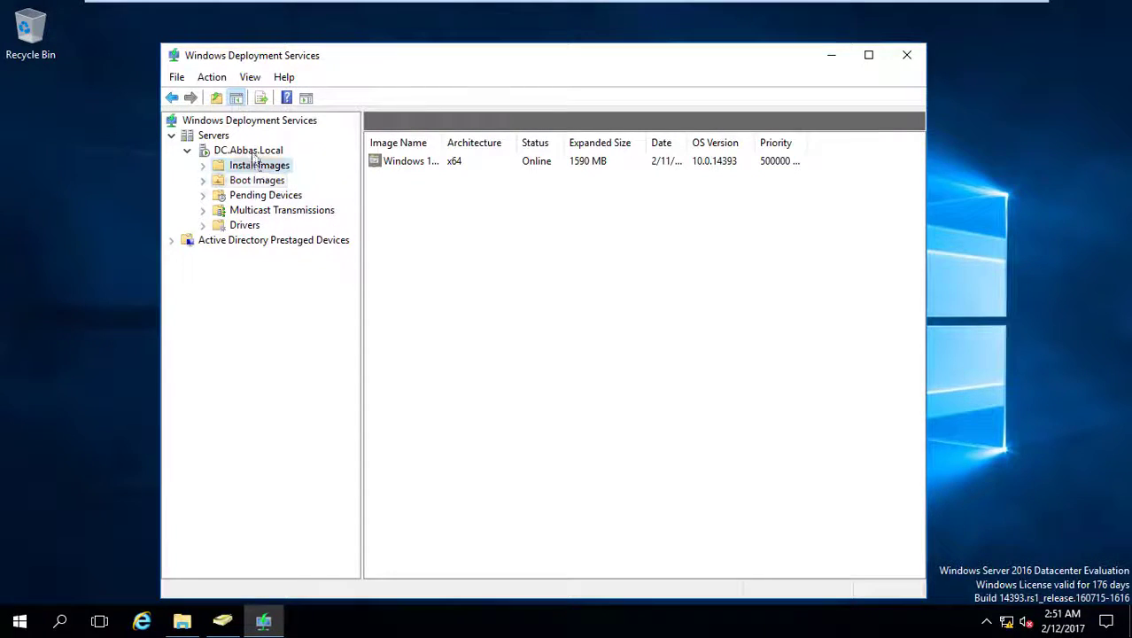
click(247, 149)
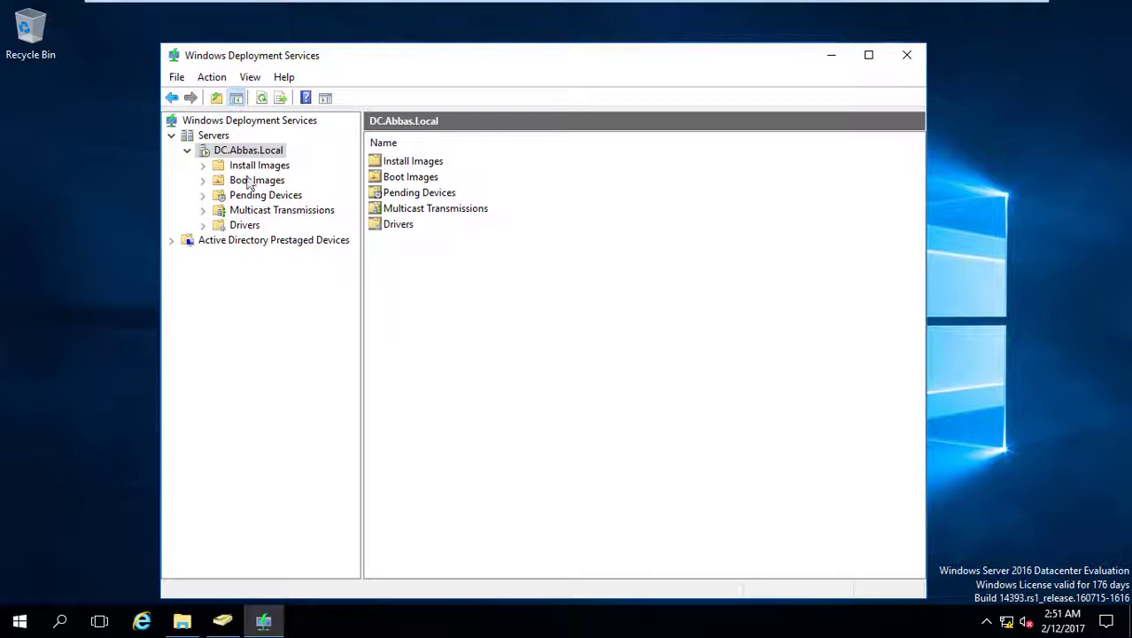
right_click(227, 151)
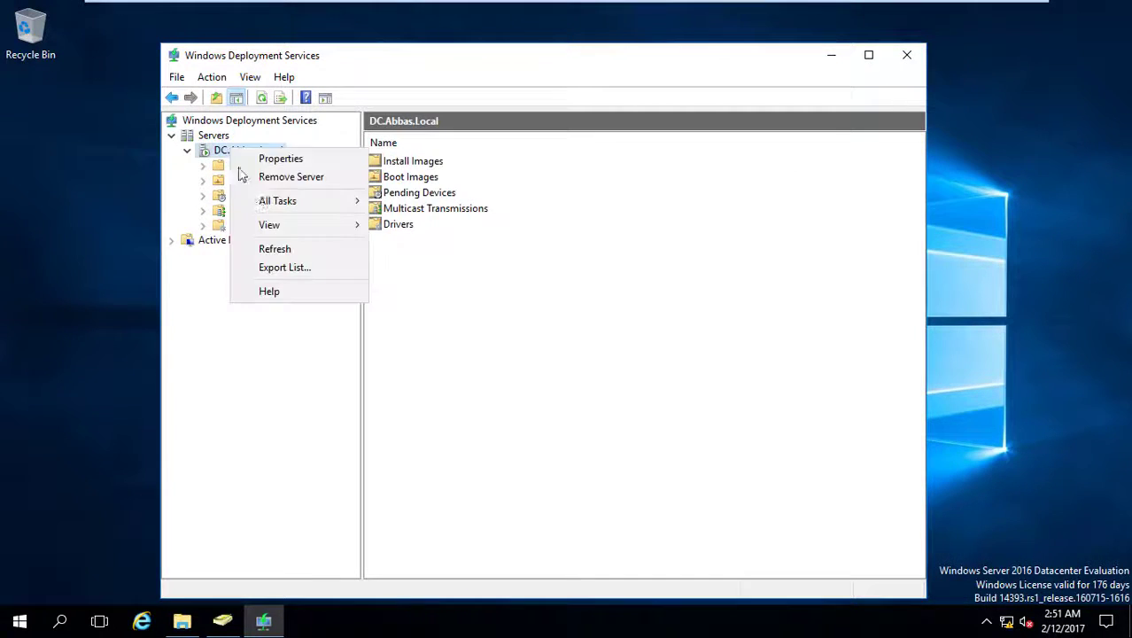
- Set the server's PXE boot policy to always continue for known and unknown clients, then exit full screen
click(297, 160)
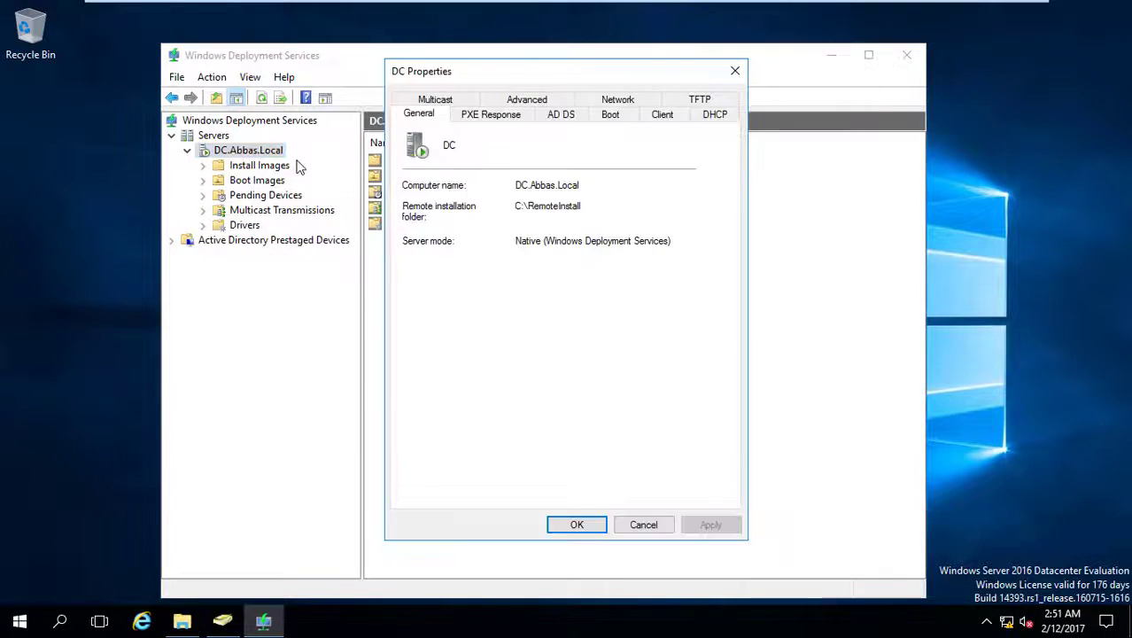
click(561, 115)
click(614, 98)
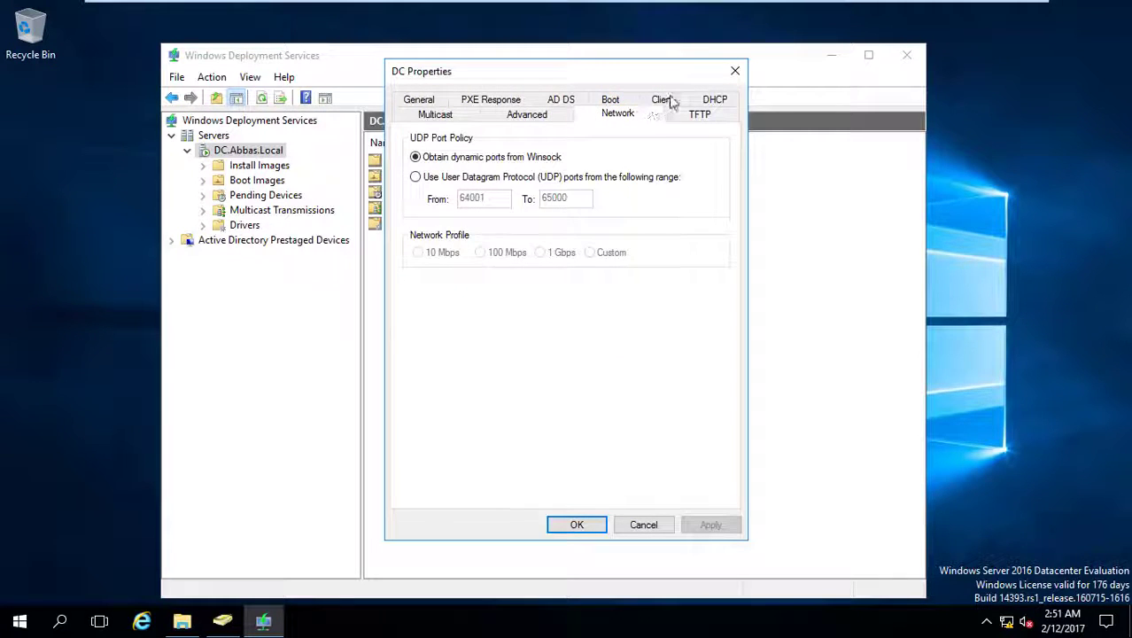
click(610, 101)
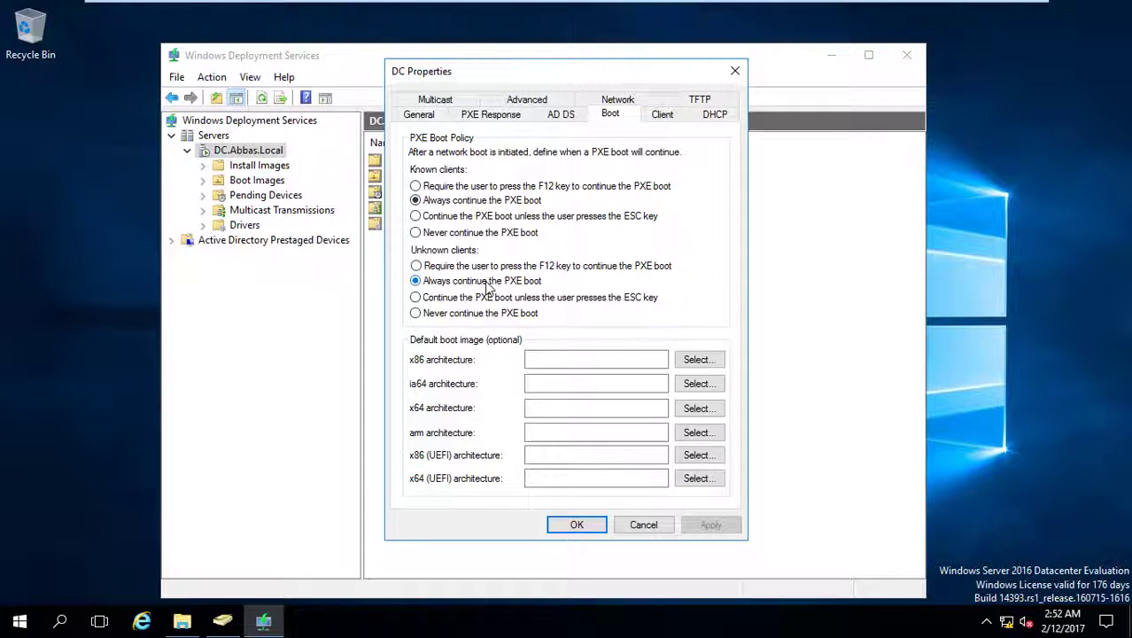
click(586, 524)
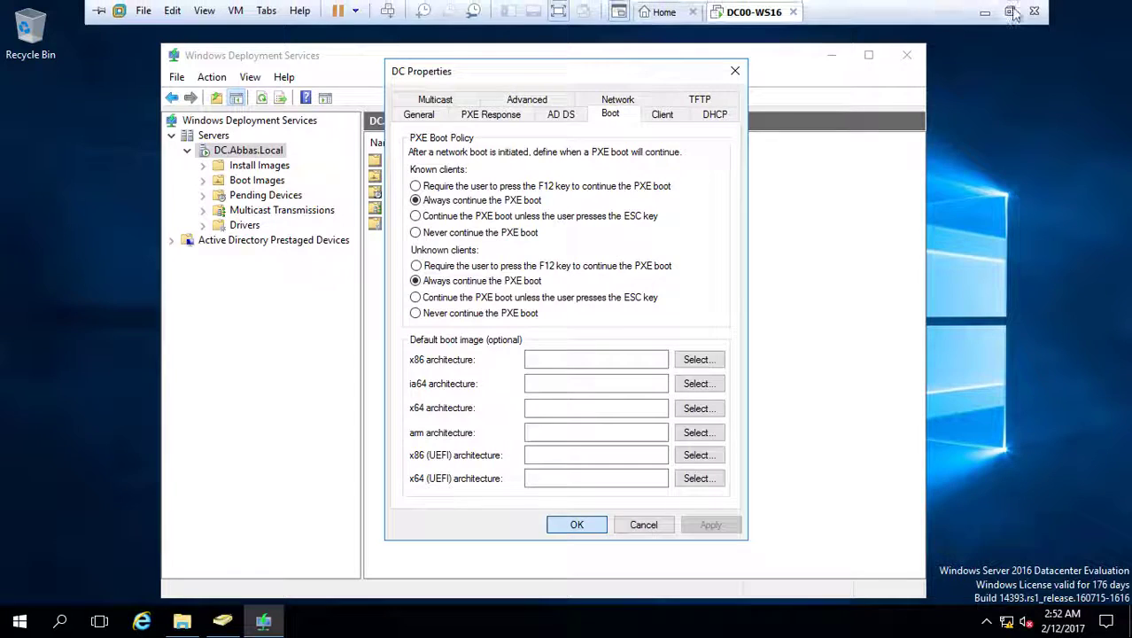
click(1013, 12)
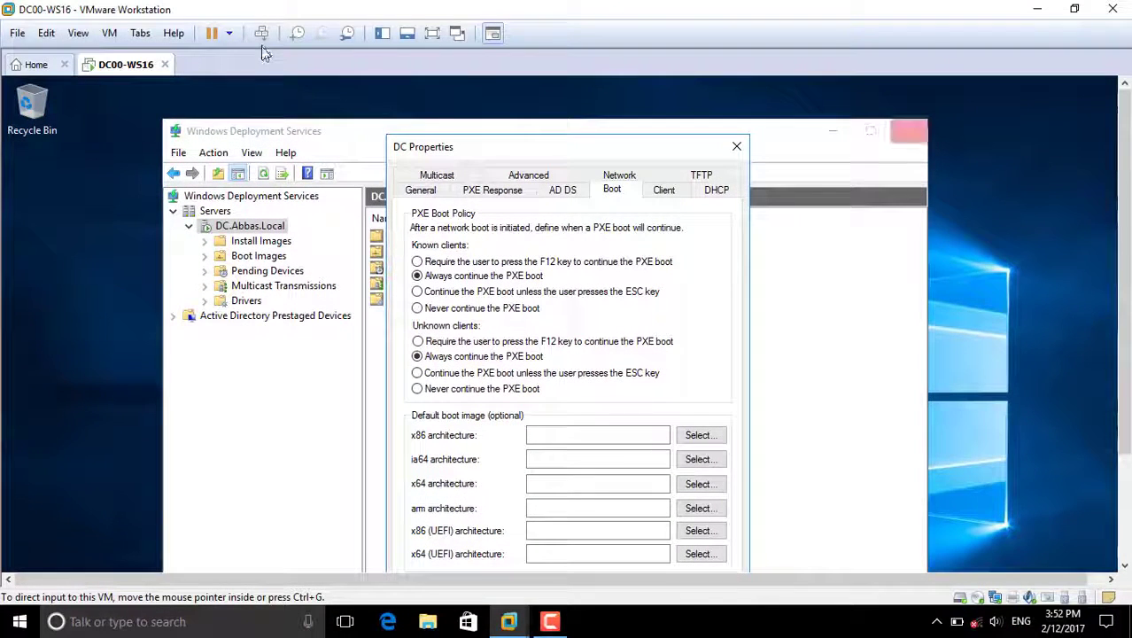
- Start a new VM, installing the OS later, with Windows 10 x64 as the guest version
click(36, 66)
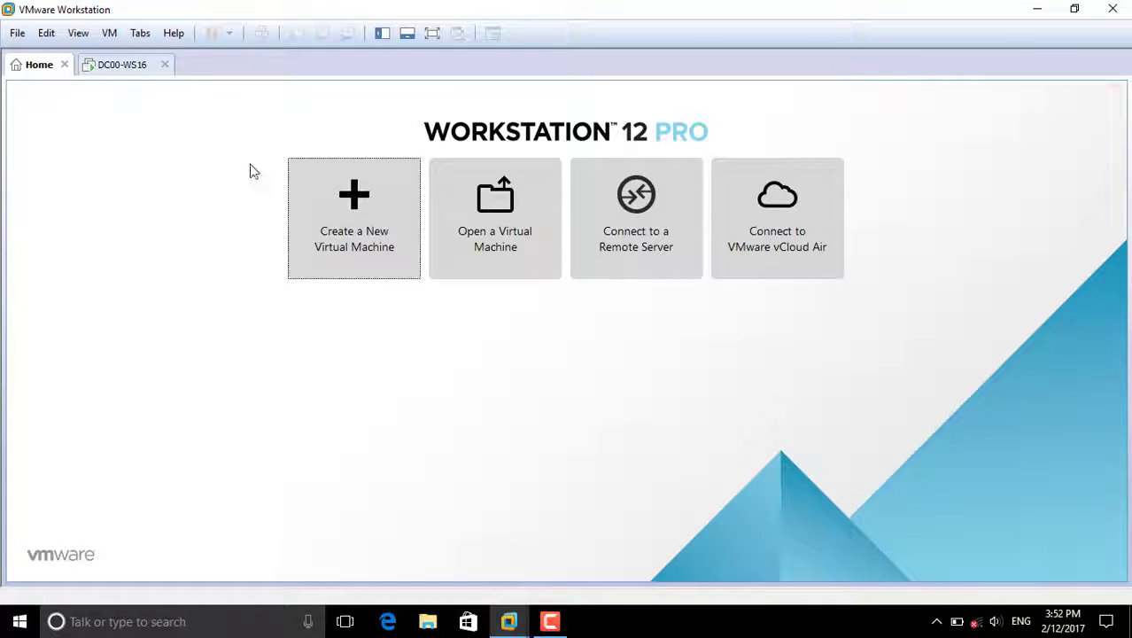
click(345, 232)
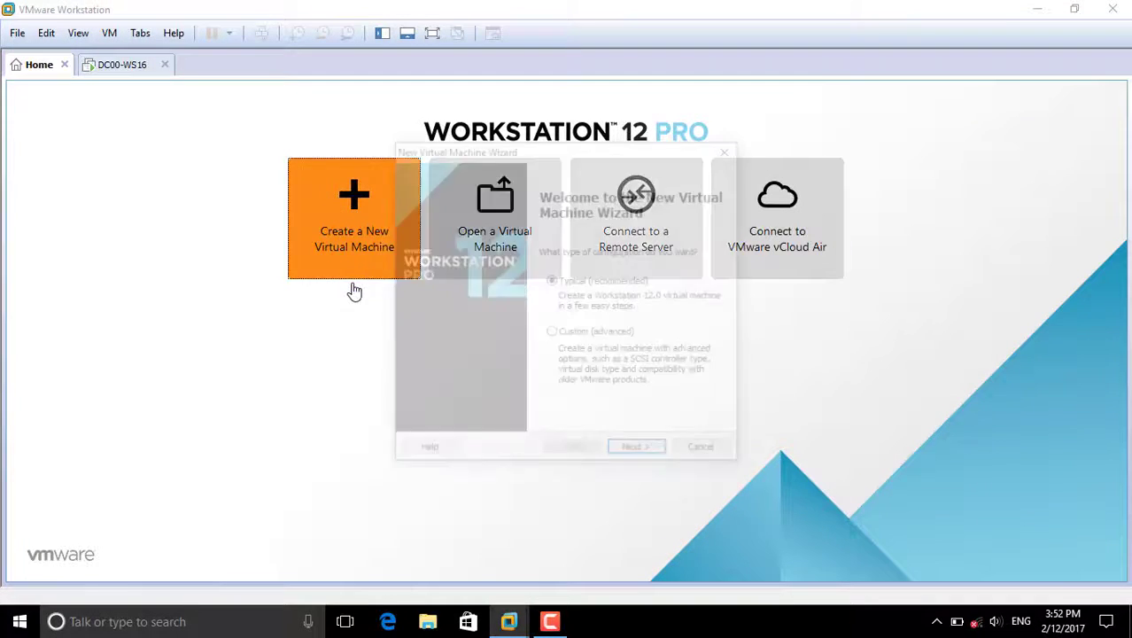
click(641, 454)
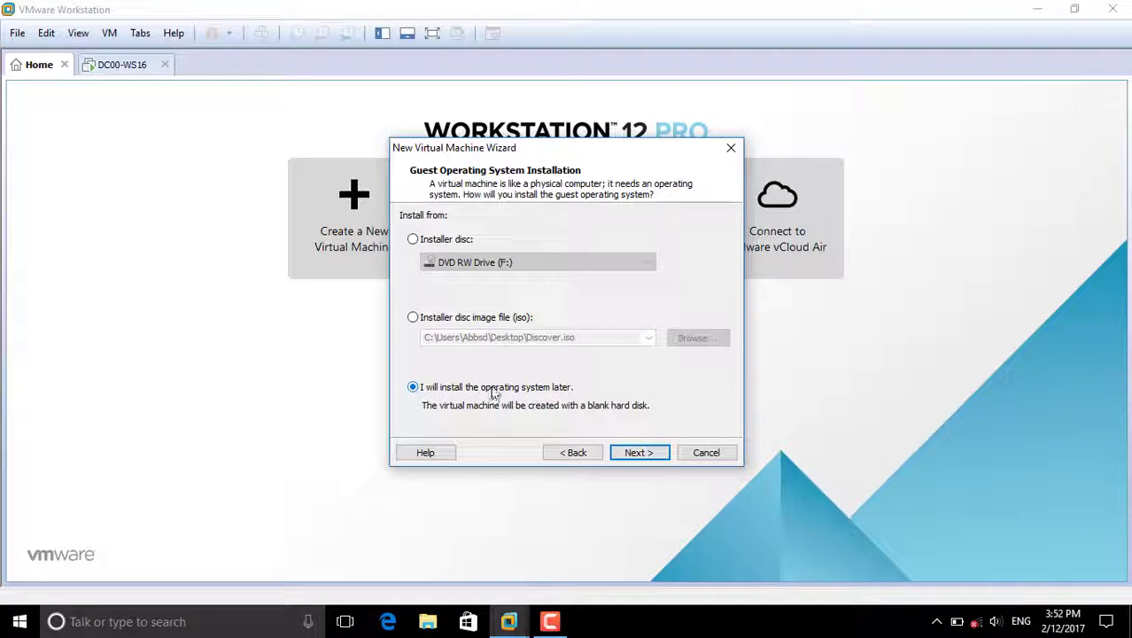
click(618, 458)
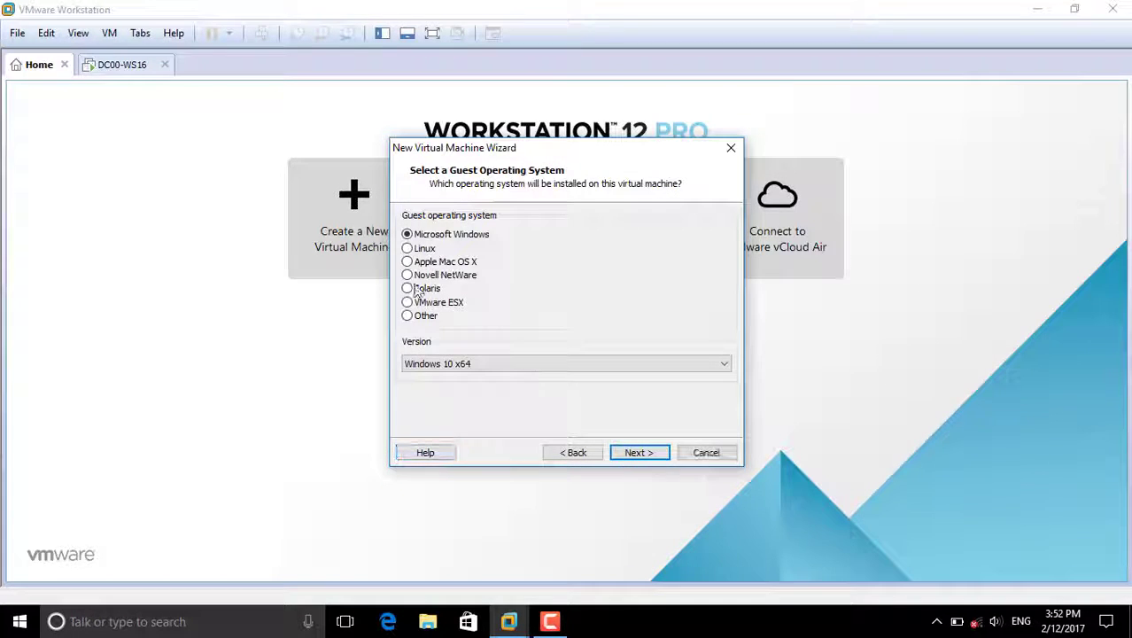
click(641, 453)
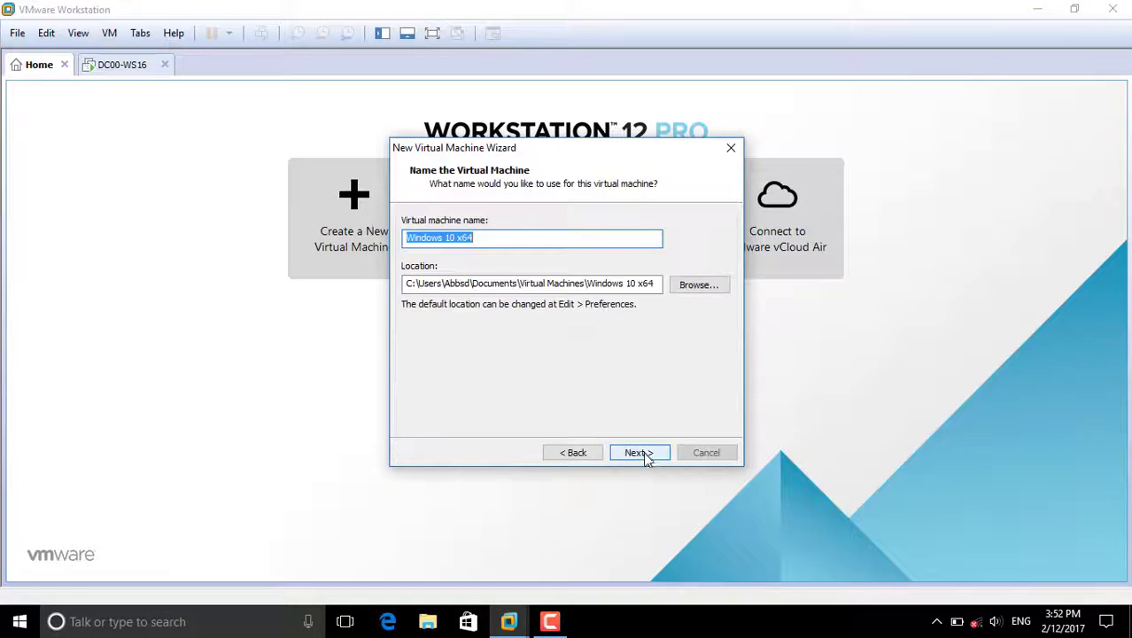
click(574, 453)
click(447, 370)
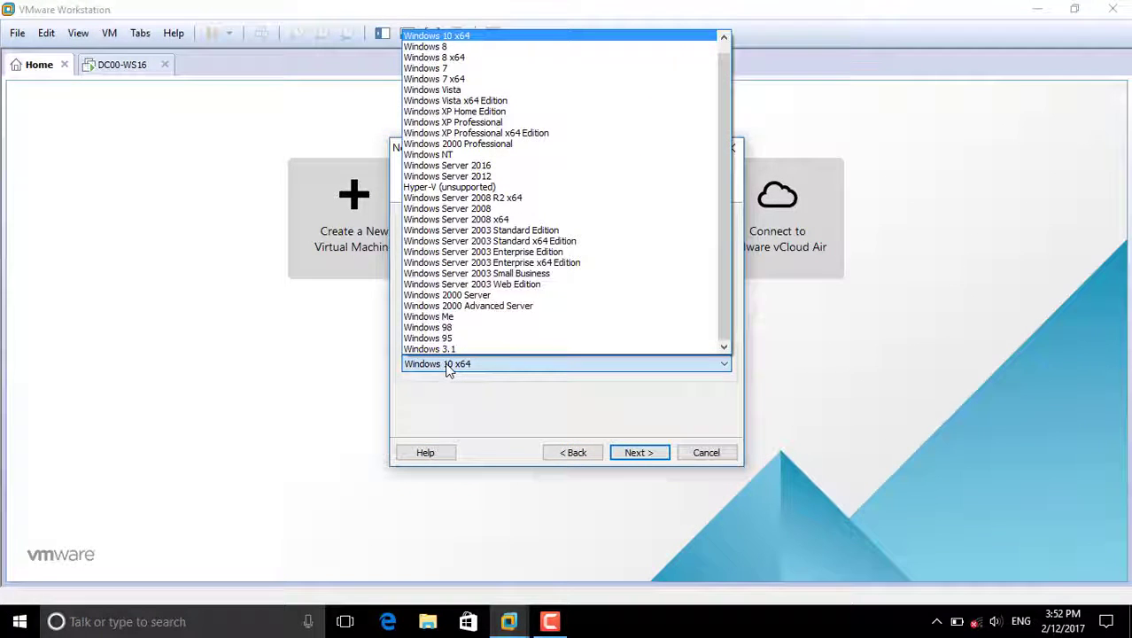
click(448, 370)
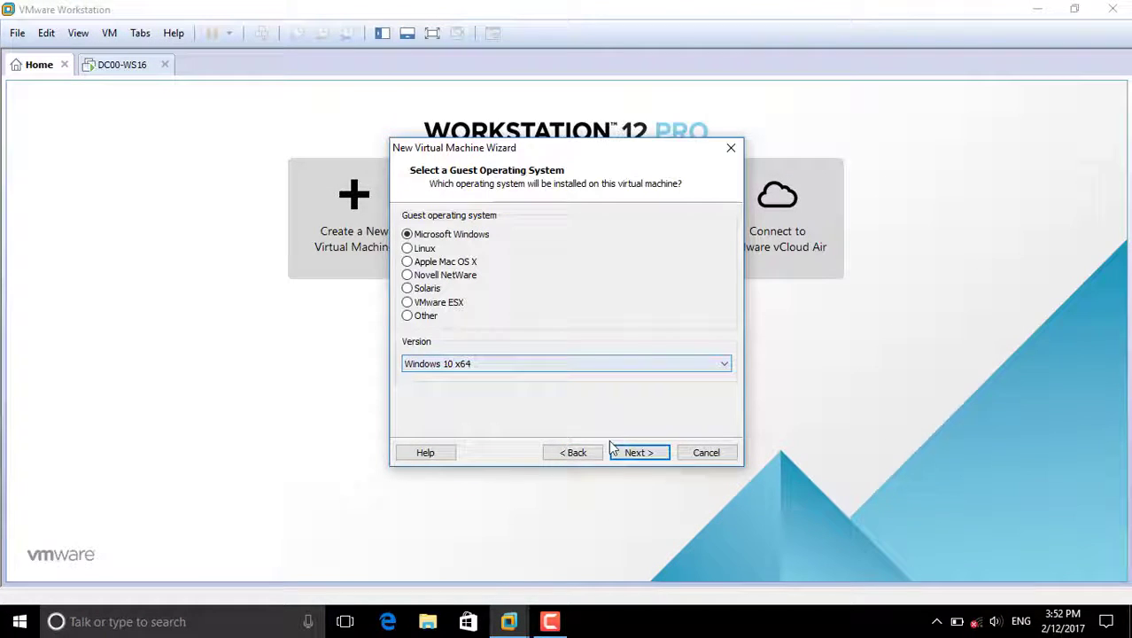
click(640, 452)
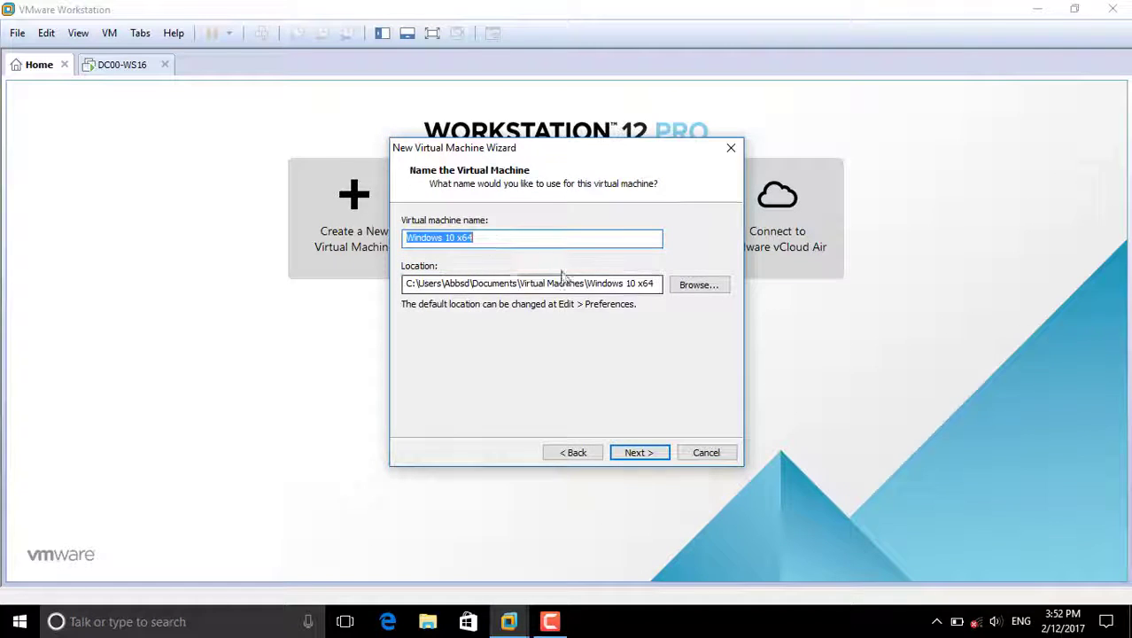
- Store the VM under E:\Virtual Machines and keep its 60 GB disk as a single file
click(710, 291)
scroll(531, 337, down, 2)
double_click(530, 335)
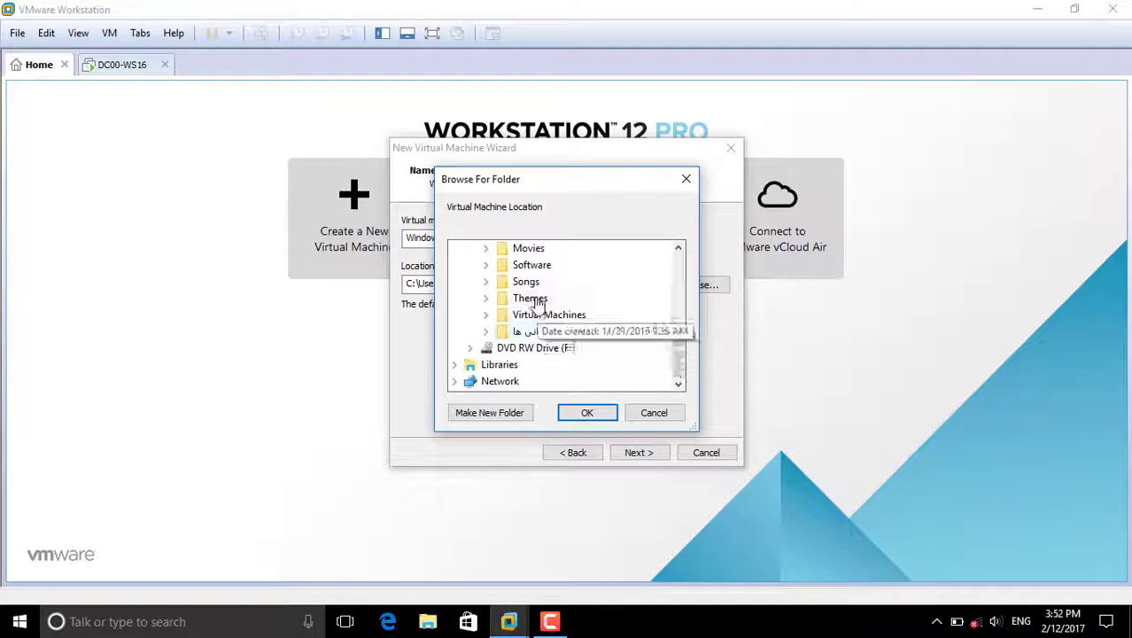
double_click(537, 318)
scroll(532, 329, down, 1)
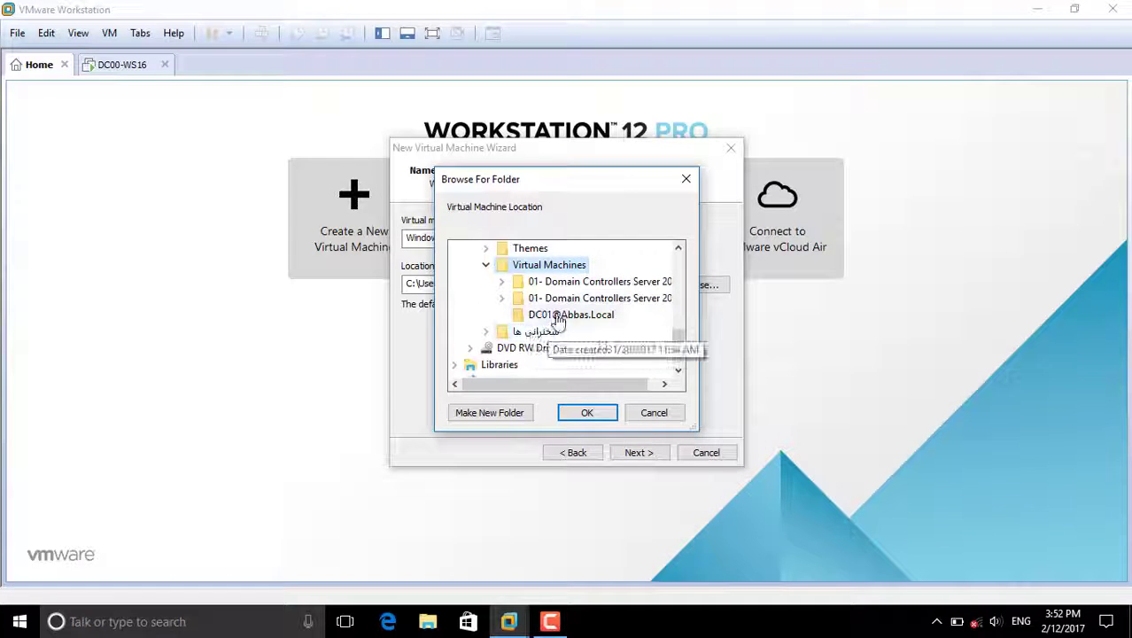
click(557, 315)
click(587, 412)
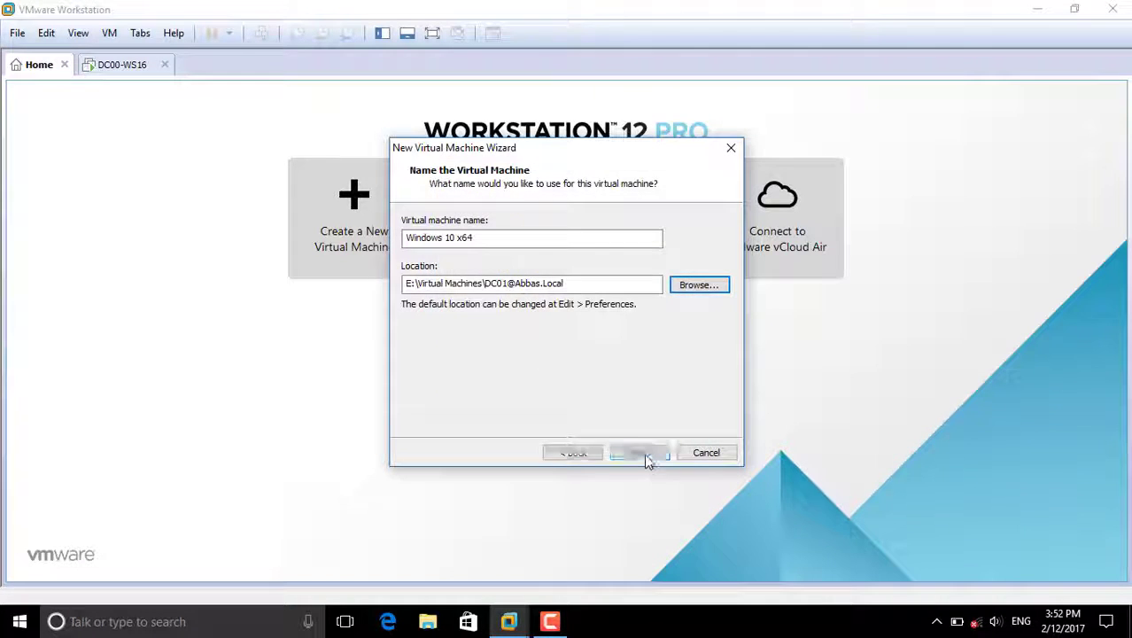
click(643, 452)
click(427, 319)
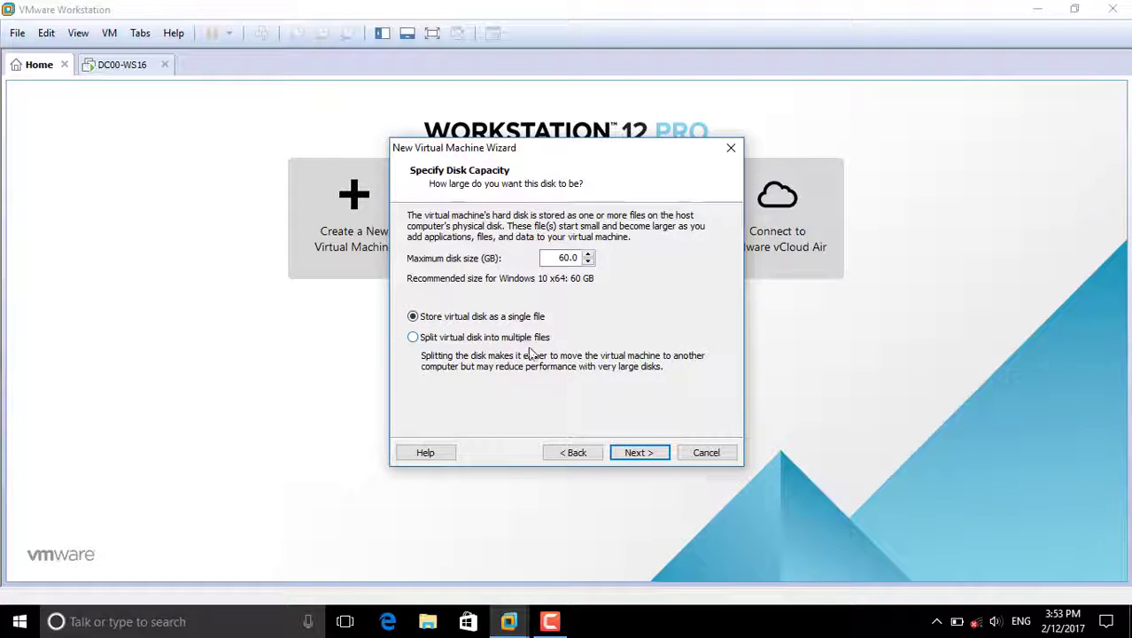
- Set the new VM's network adapter to Custom (VMnet5) and finish the wizard
click(633, 452)
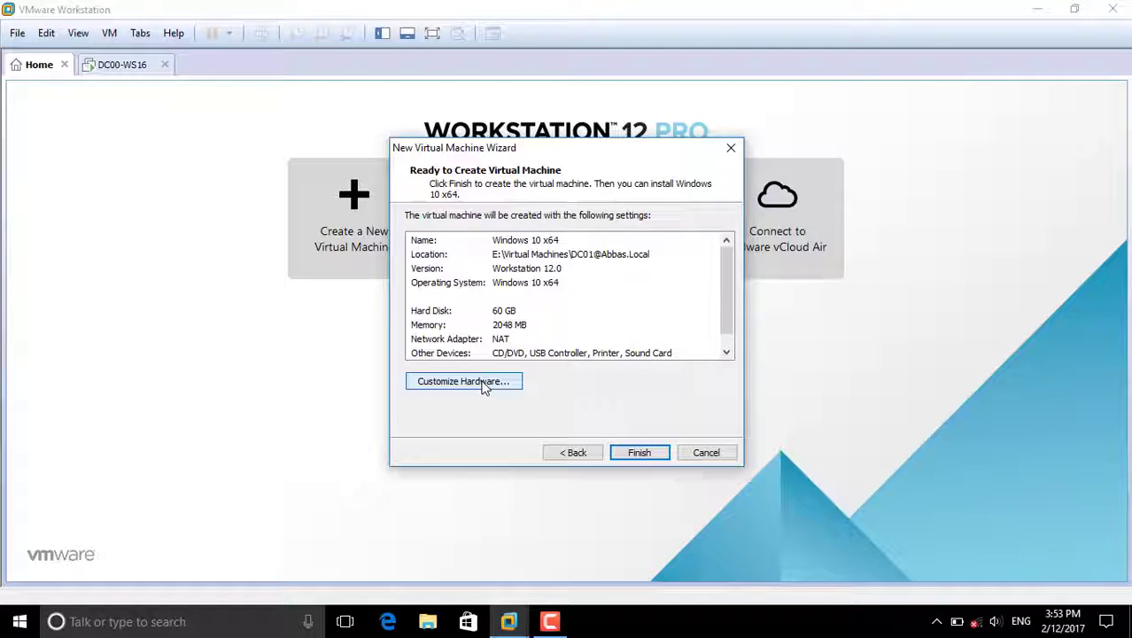
click(484, 382)
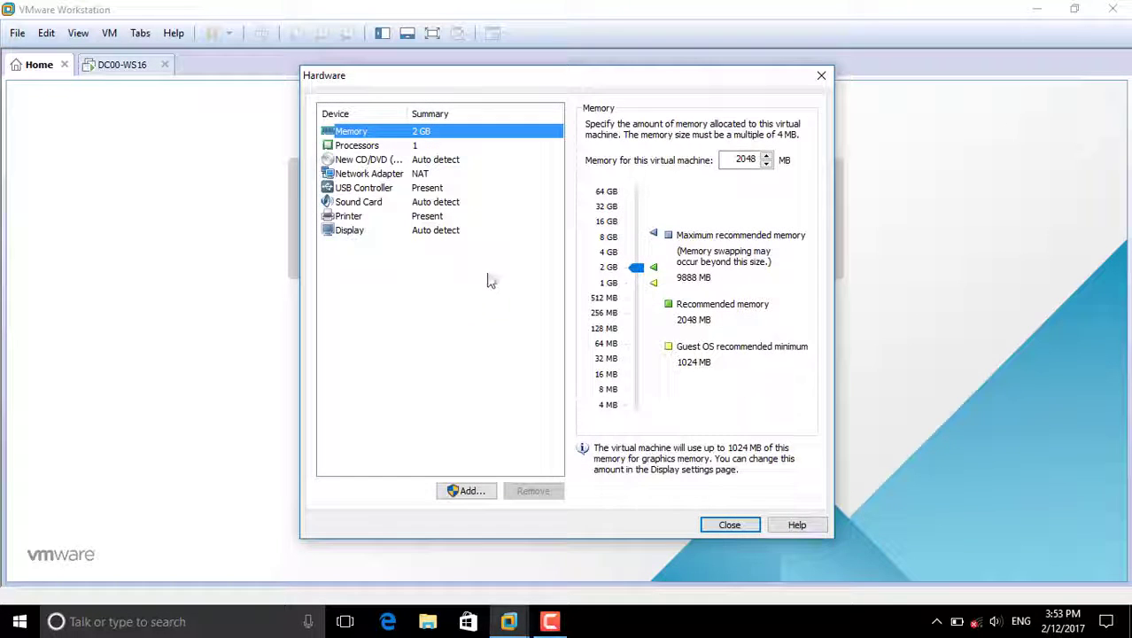
drag(379, 76, 599, 79)
click(589, 178)
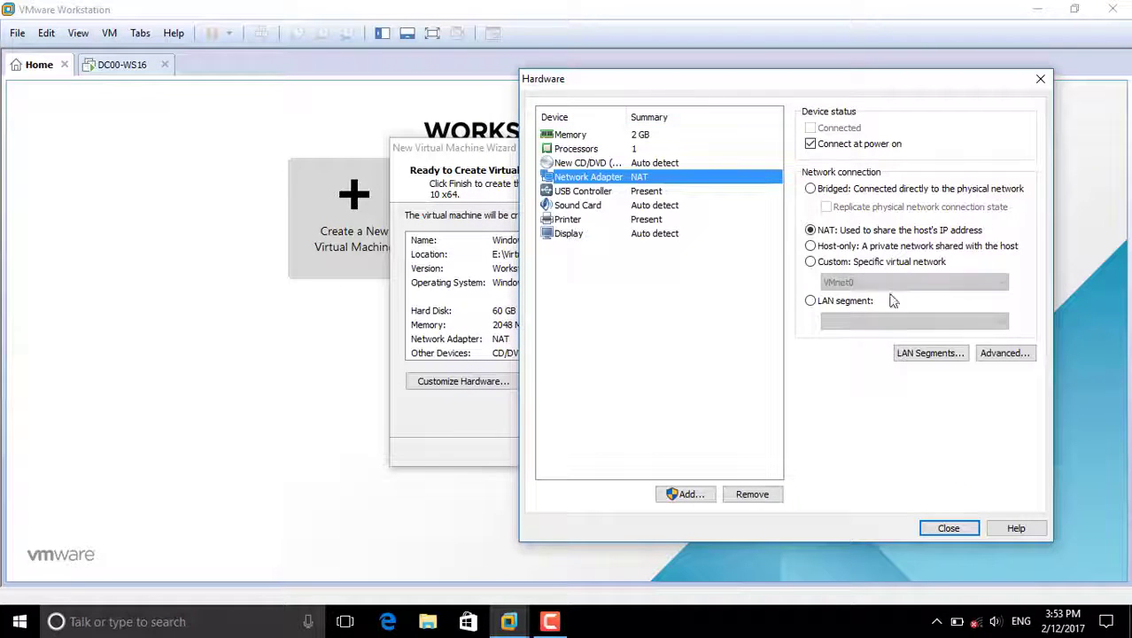
click(855, 264)
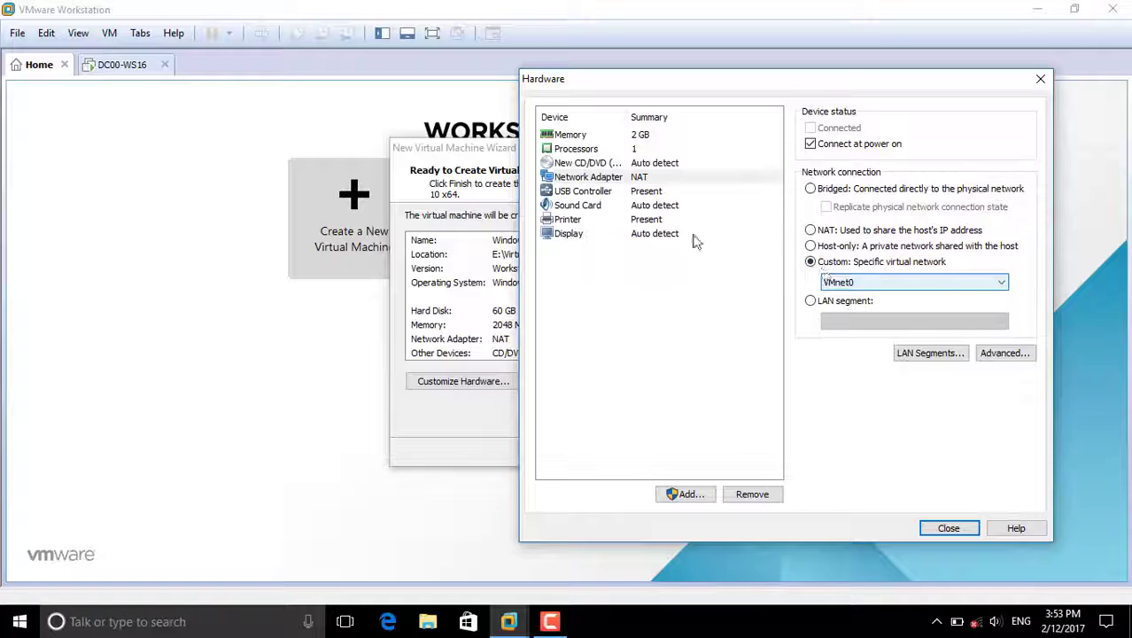
click(846, 284)
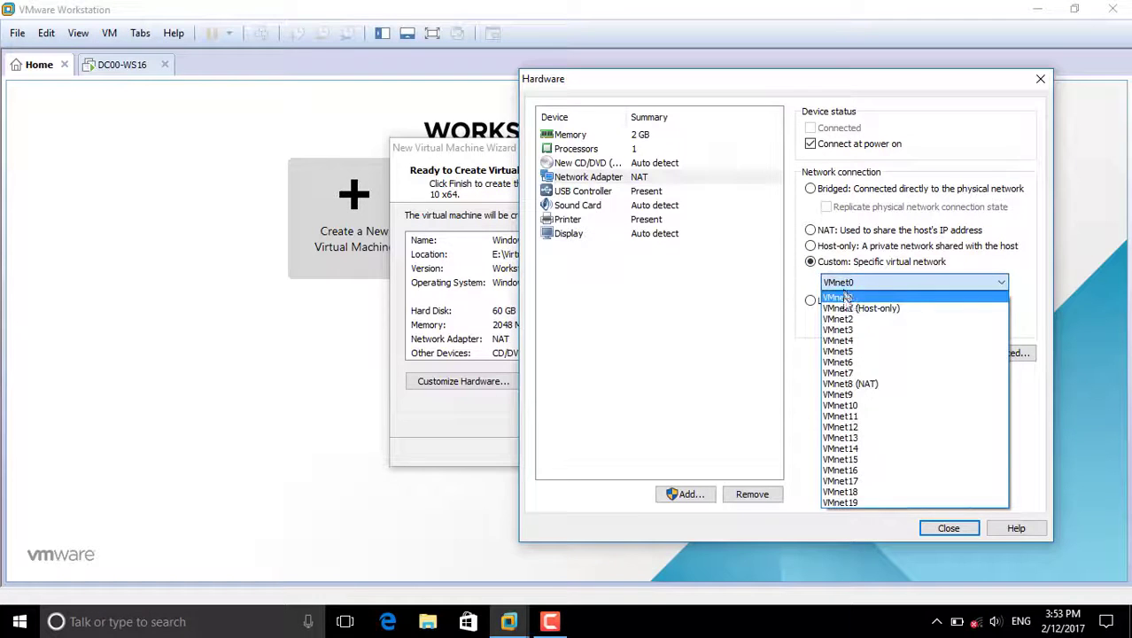
click(846, 351)
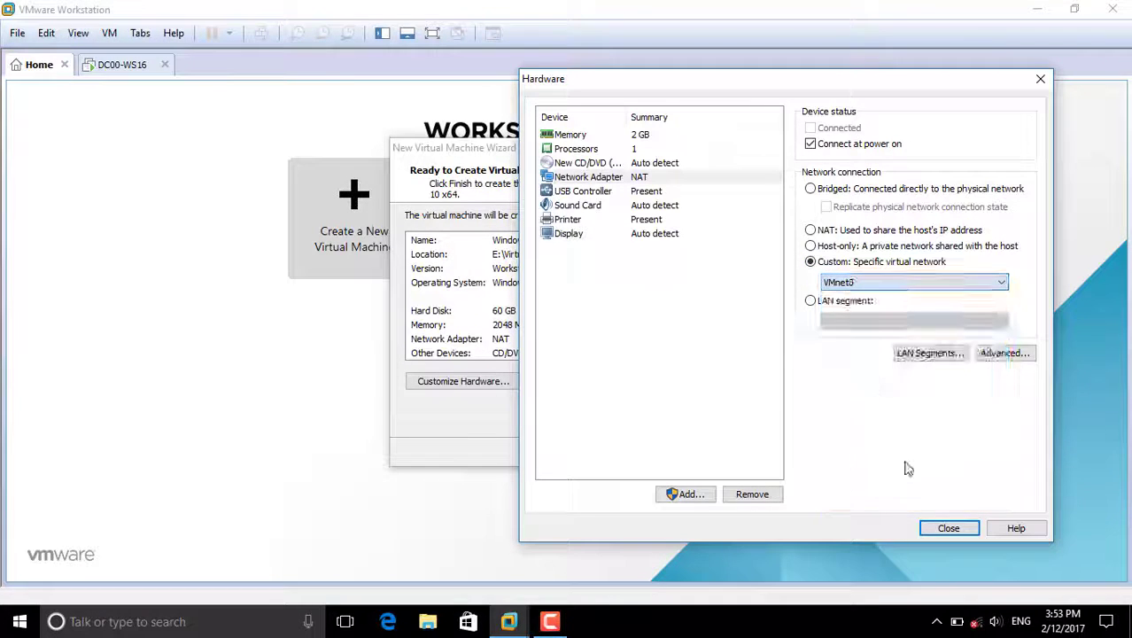
click(949, 528)
click(638, 453)
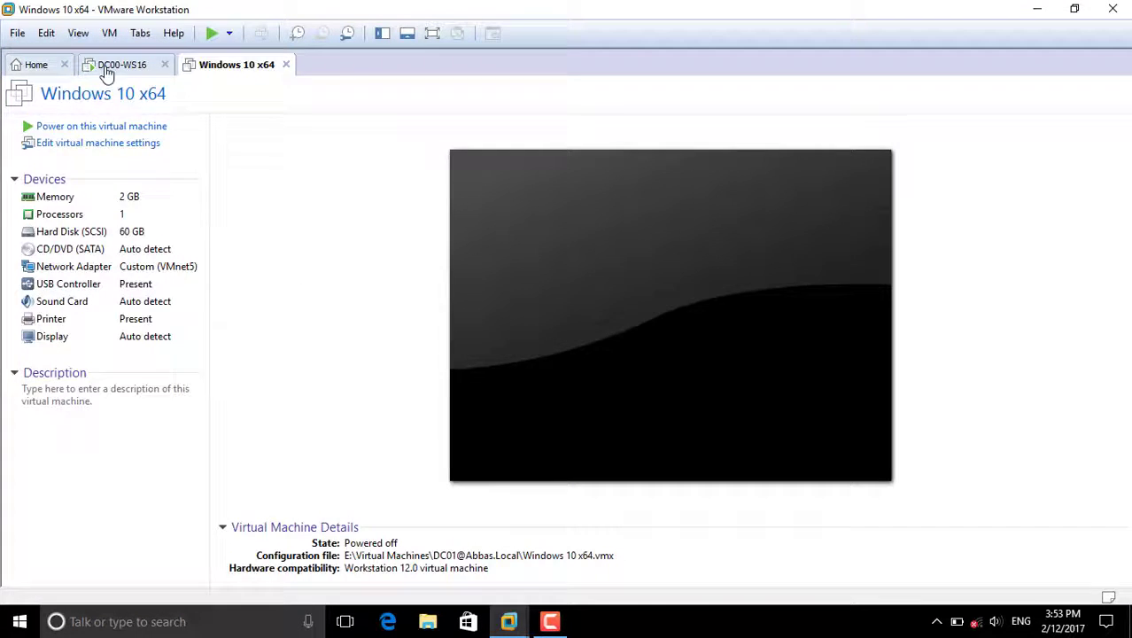
- Verify DC00-WS16's network adapter is Custom (VMnet5), then show the Windows 10 x64 VM's summary
click(126, 68)
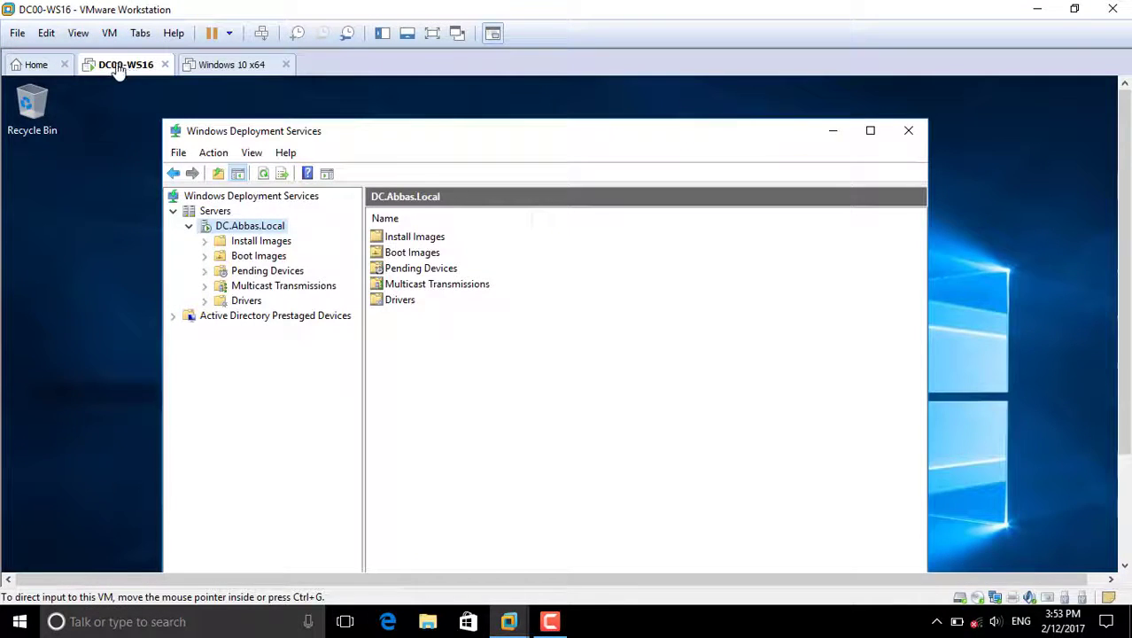
click(110, 33)
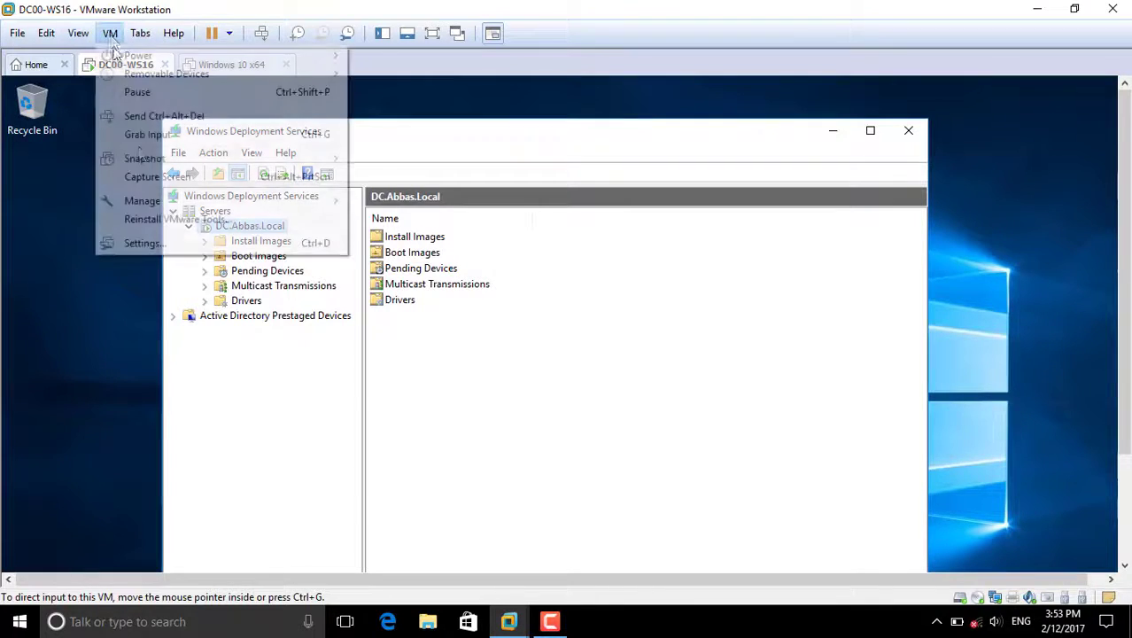
click(173, 252)
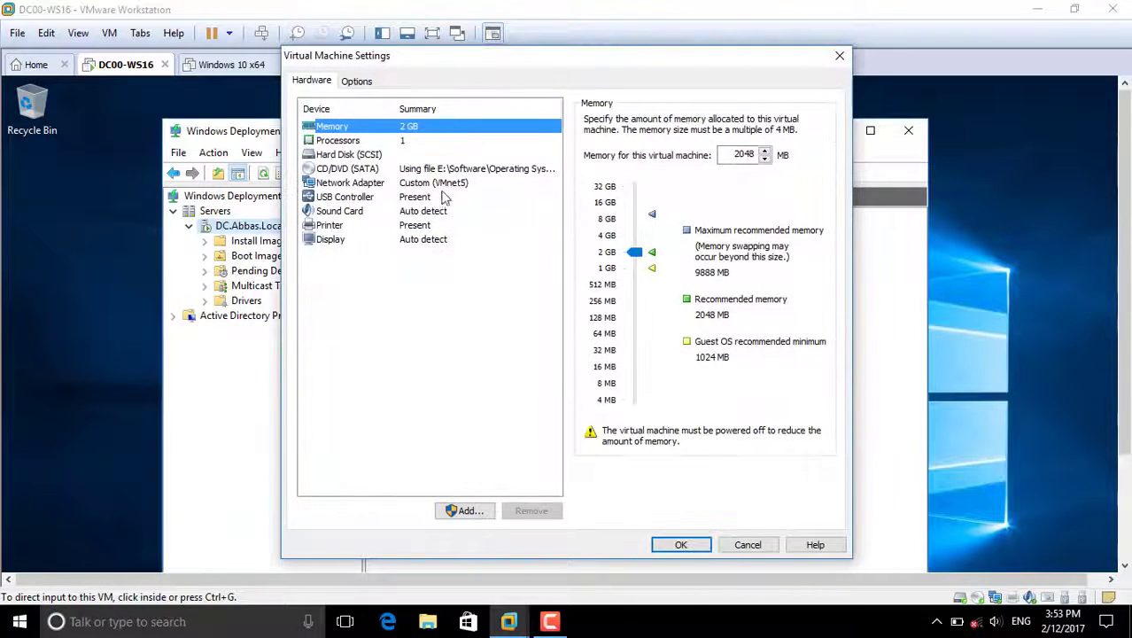
click(452, 185)
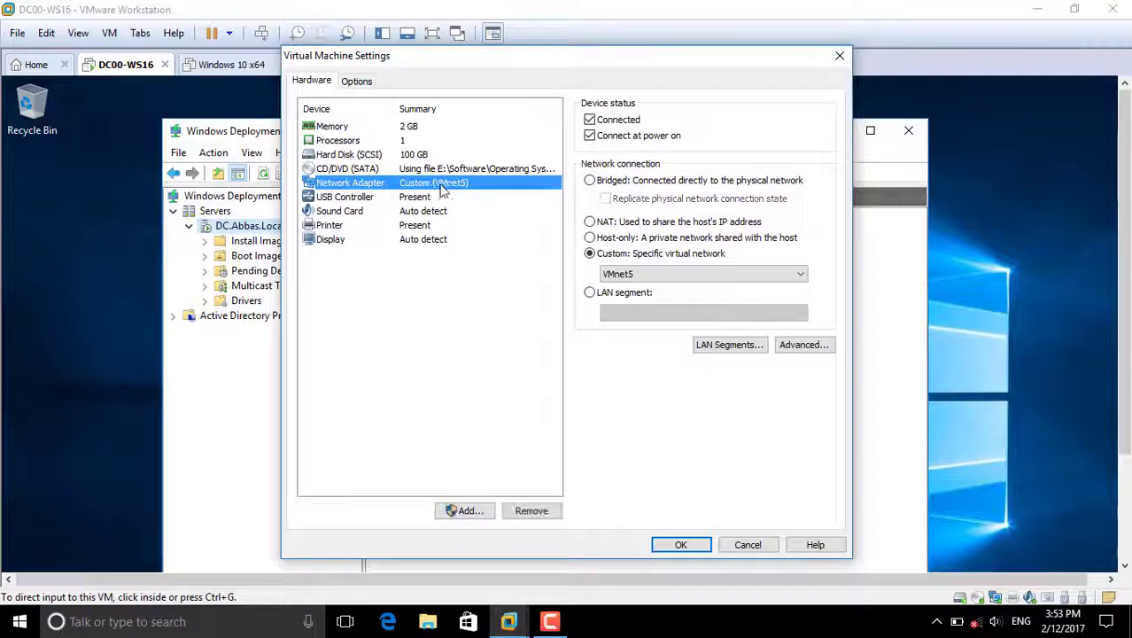
click(699, 545)
click(241, 69)
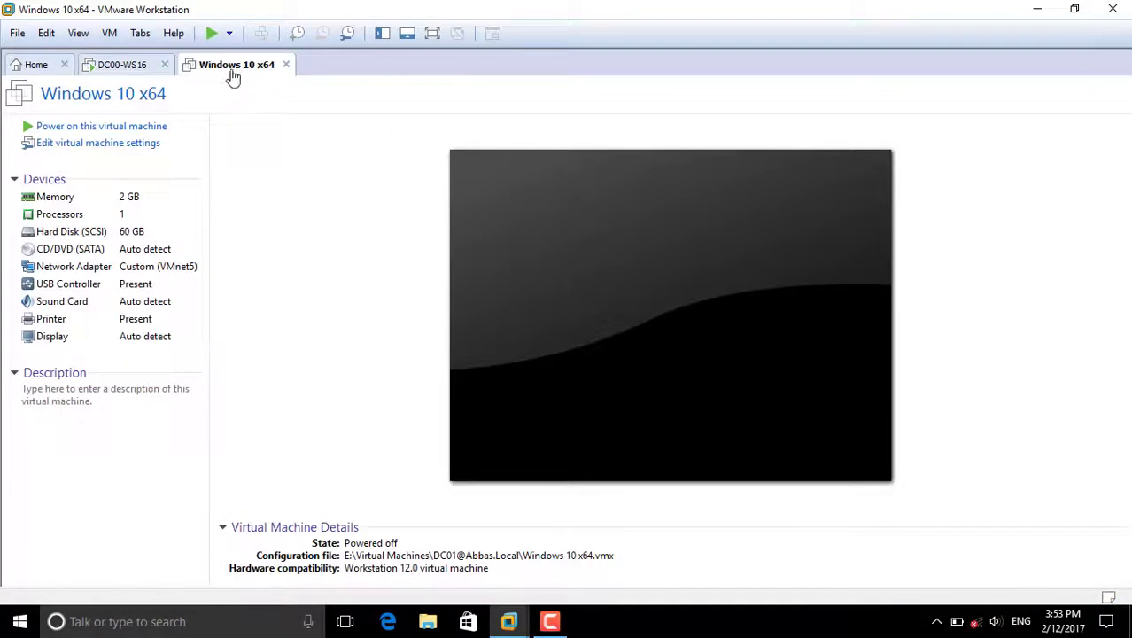
- Point the Windows 10 x64 VM's CD/DVD (SATA) drive at the Discover ISO on the Desktop
click(87, 146)
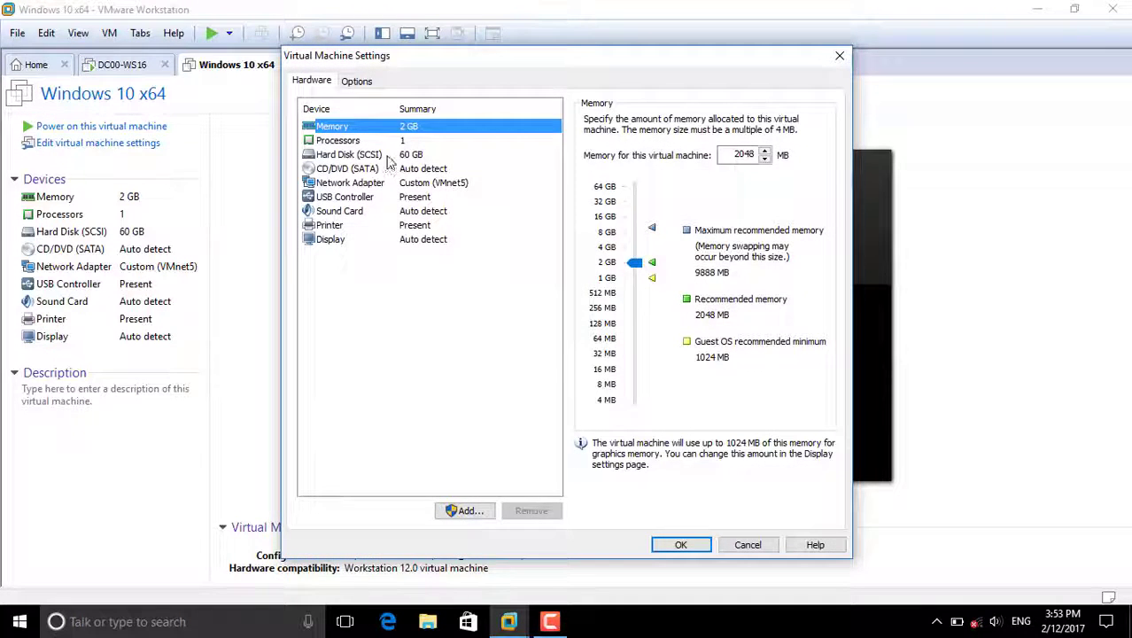
click(329, 171)
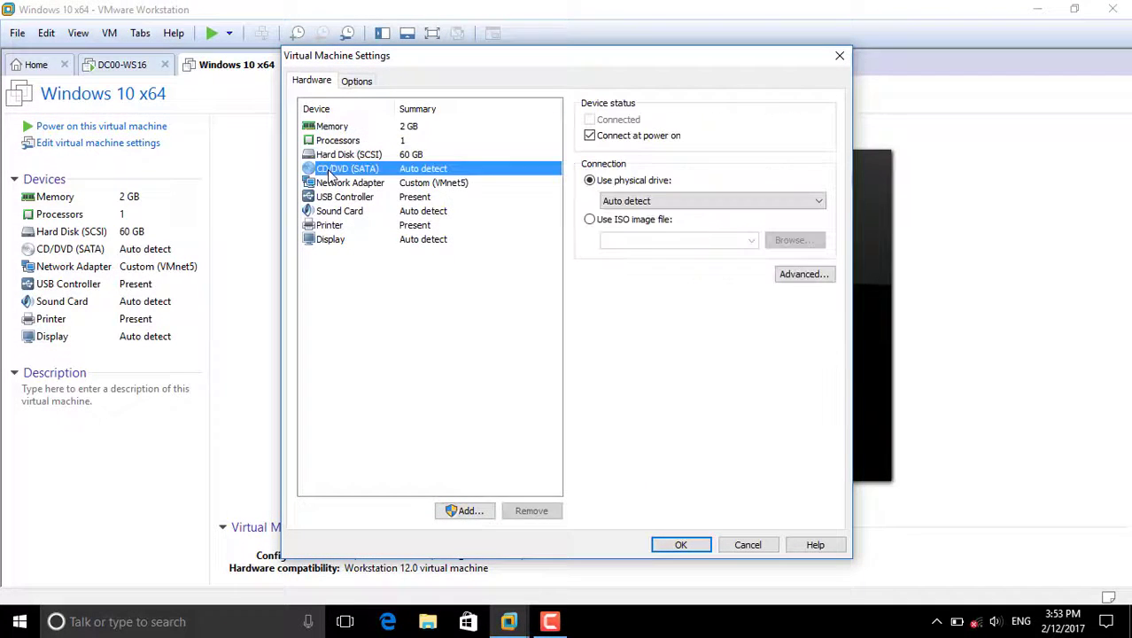
click(620, 222)
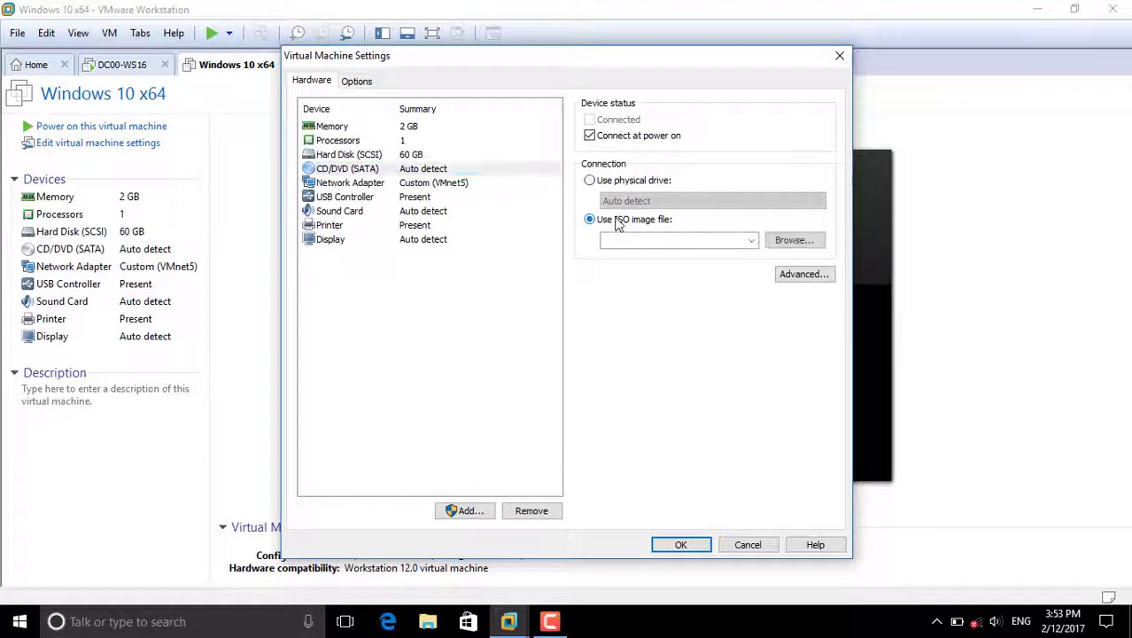
click(783, 242)
click(352, 189)
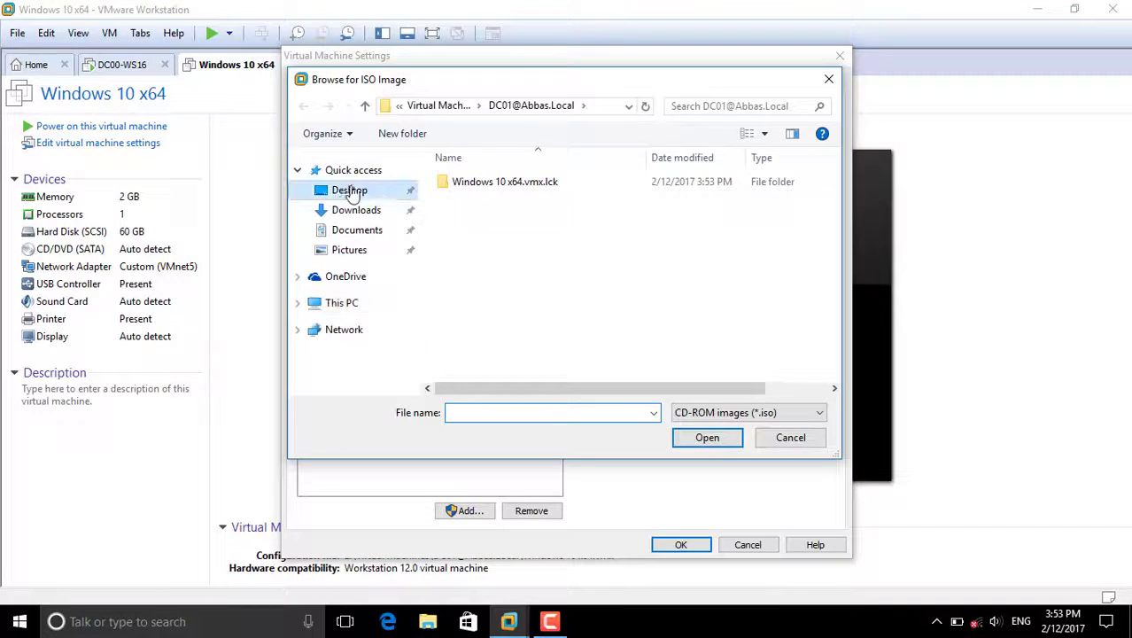
double_click(483, 212)
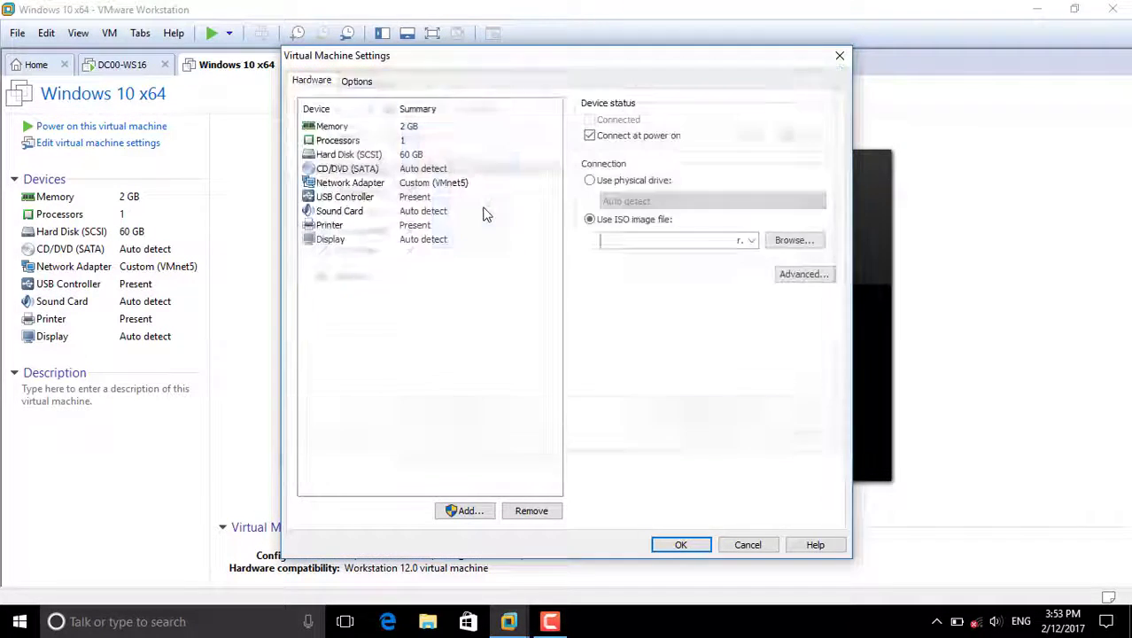
click(675, 546)
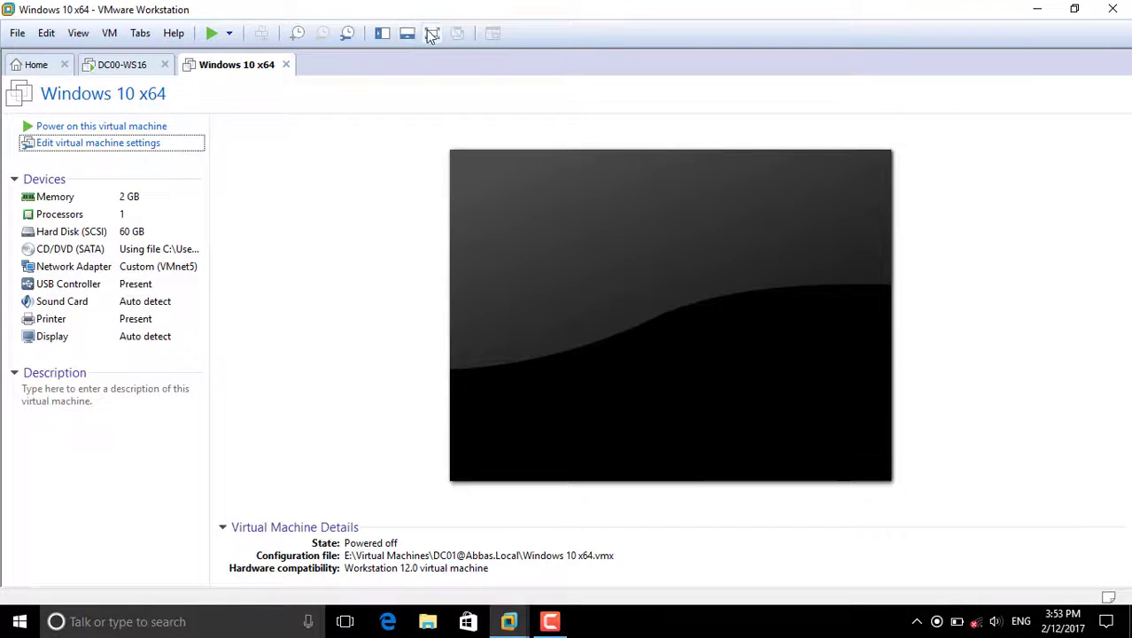
- Power on the Windows 10 x64 VM and let it PXE-boot to pending request 2
click(78, 77)
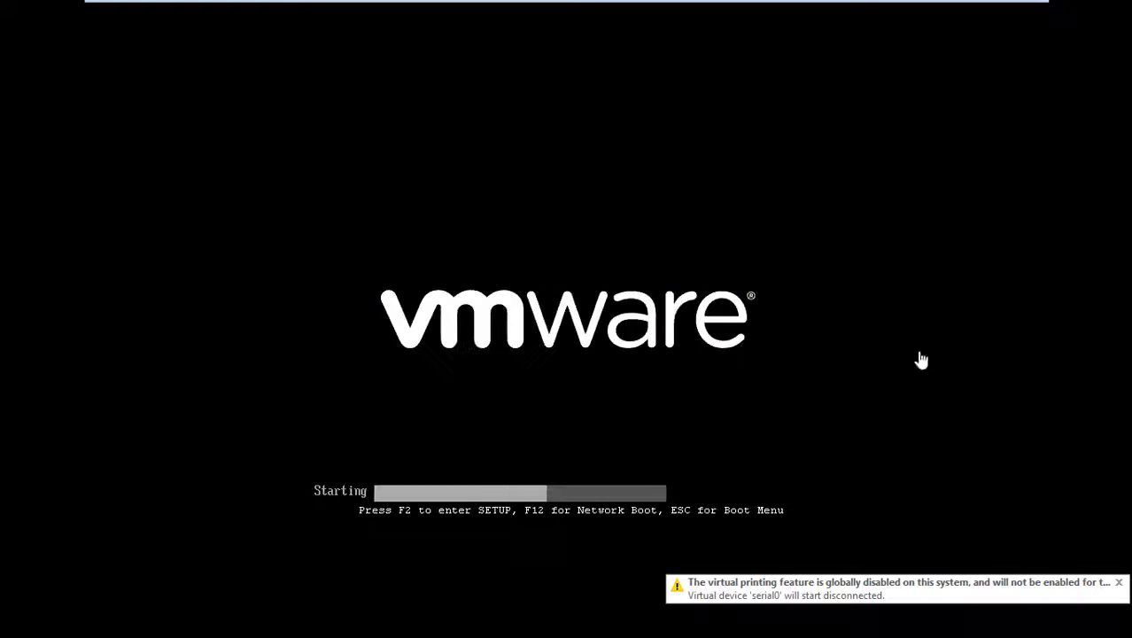
click(824, 371)
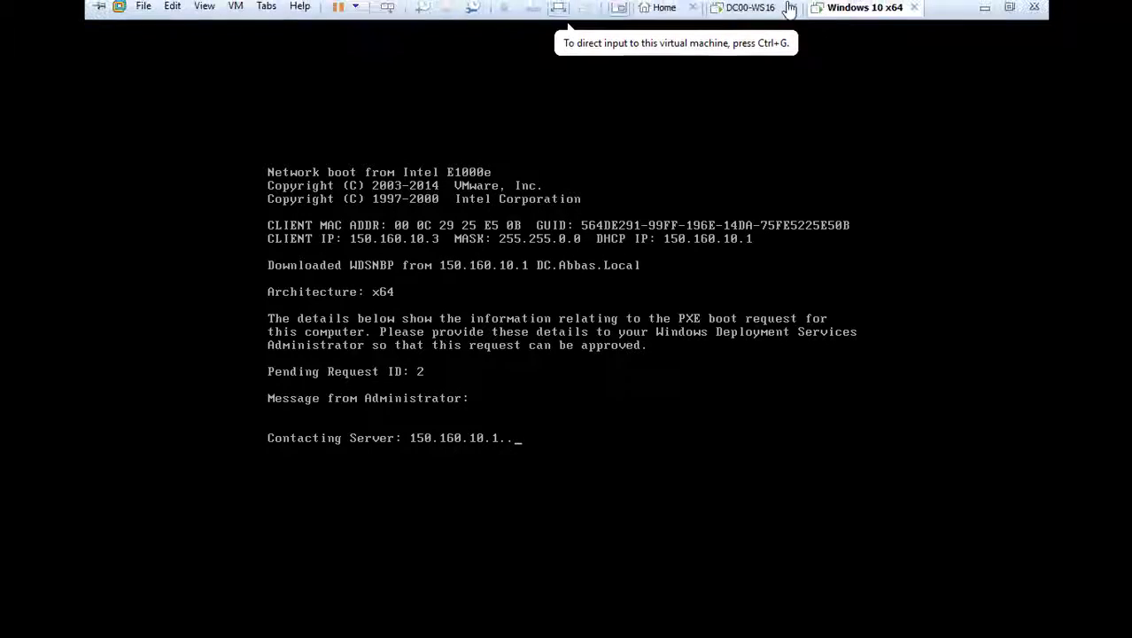
- On the DC00-WS16 server, approve pending device request 2 in Deployment Services
click(749, 12)
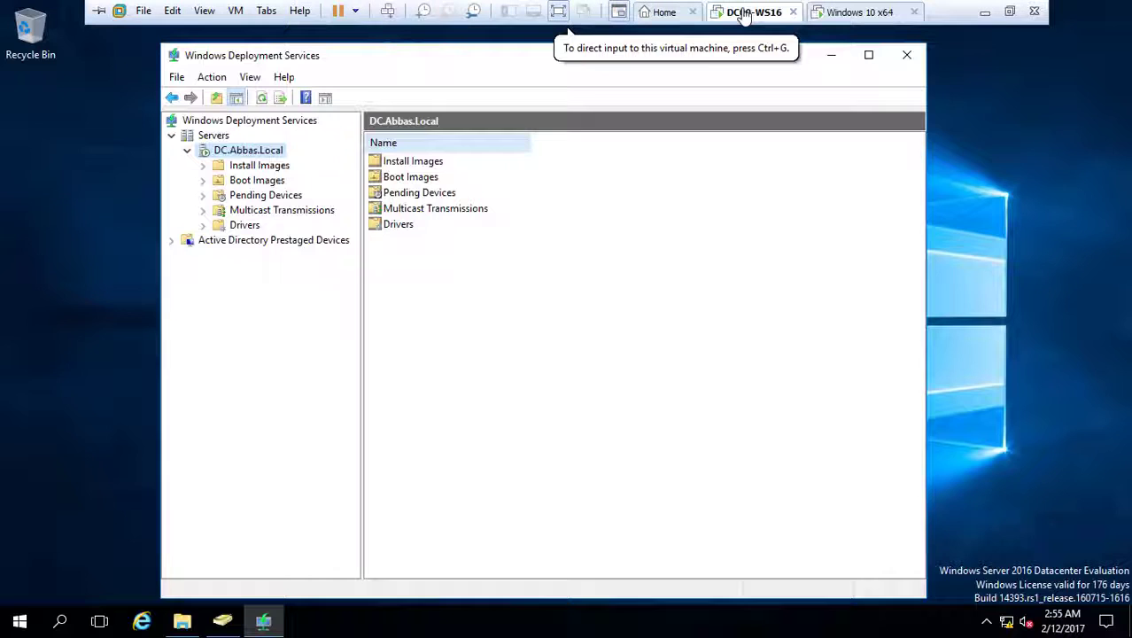
click(257, 195)
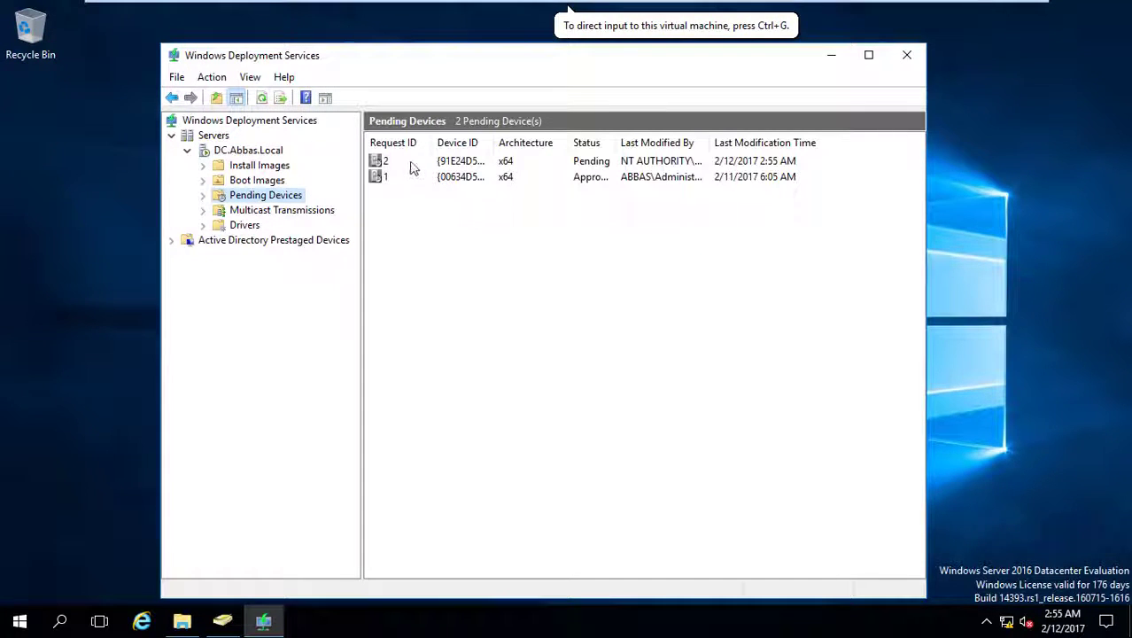
click(389, 165)
right_click(414, 168)
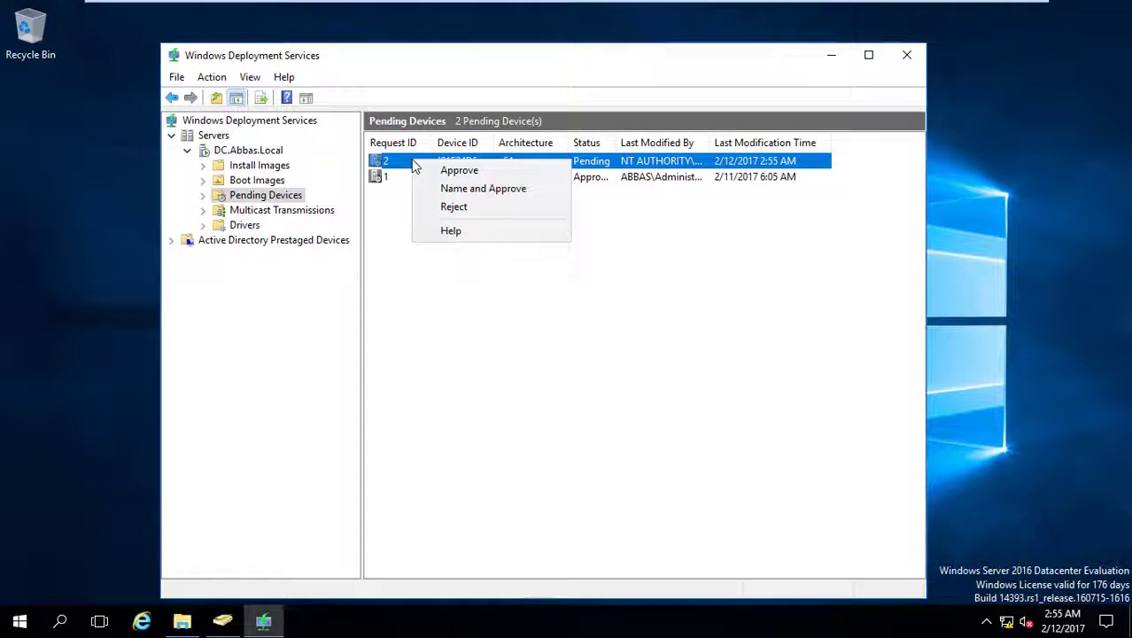
click(445, 171)
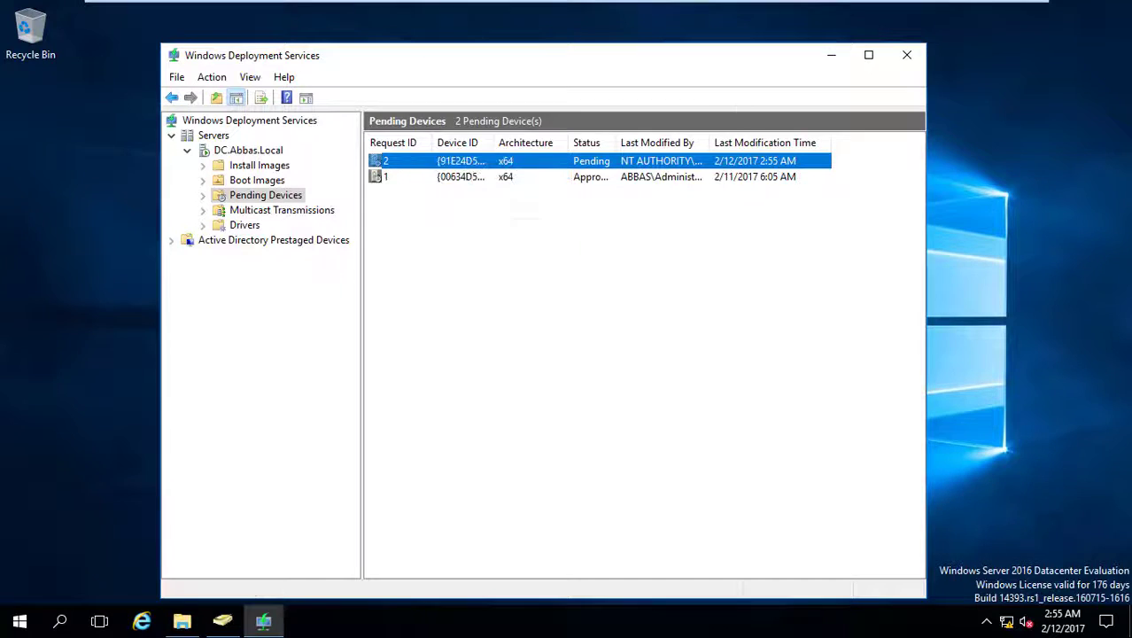
- Check the waiting Windows 10 x64 client, release input, and return to DC00-WS16
click(877, 11)
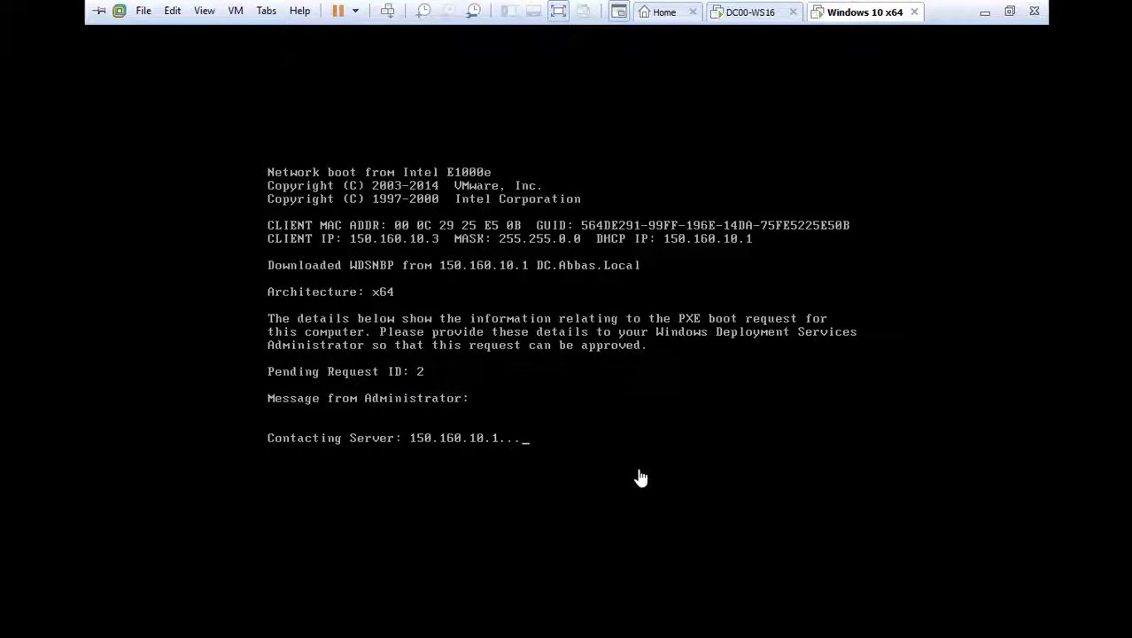
click(675, 422)
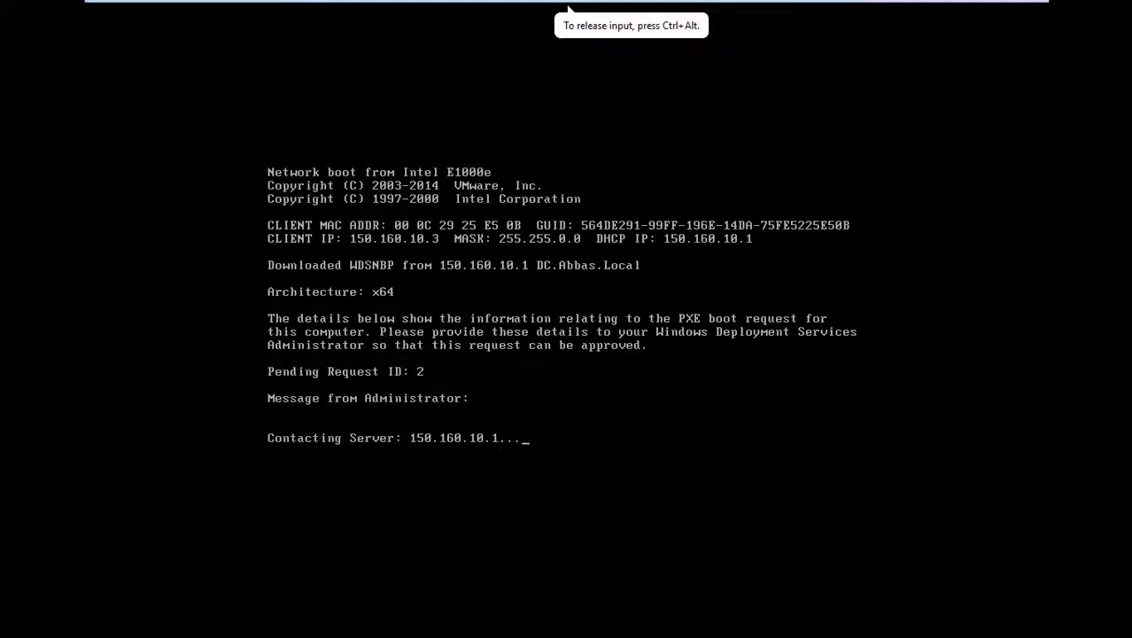
key(ctrl+alt)
mouse_move(812, 6)
click(744, 12)
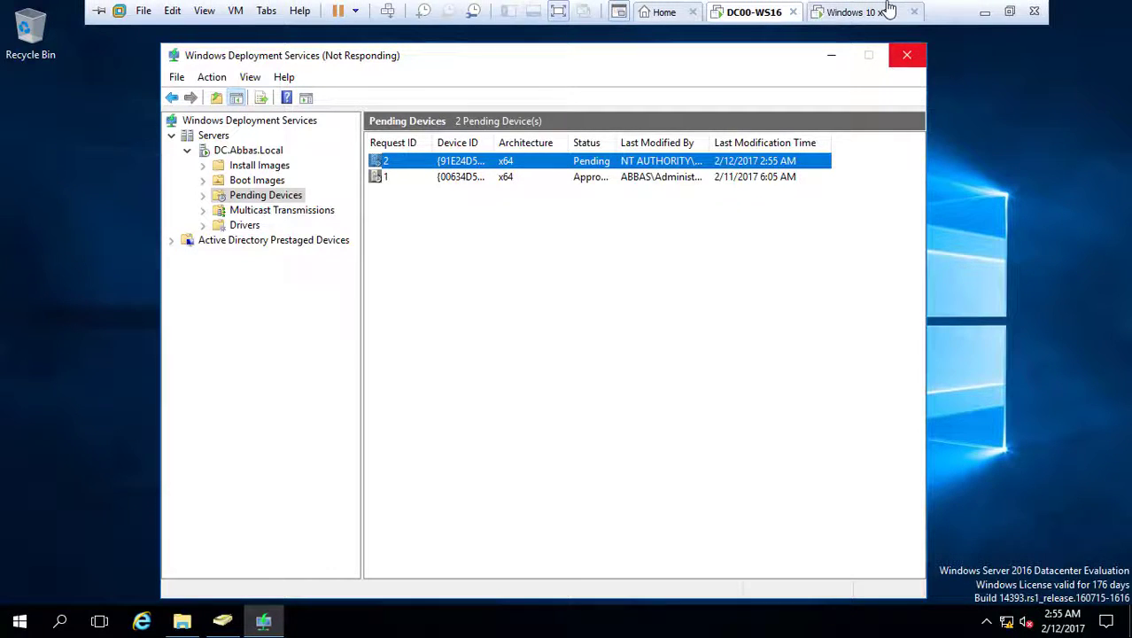
- Dismiss the approval message and show the Windows 10 x64 client in Exclusive Mode
click(641, 369)
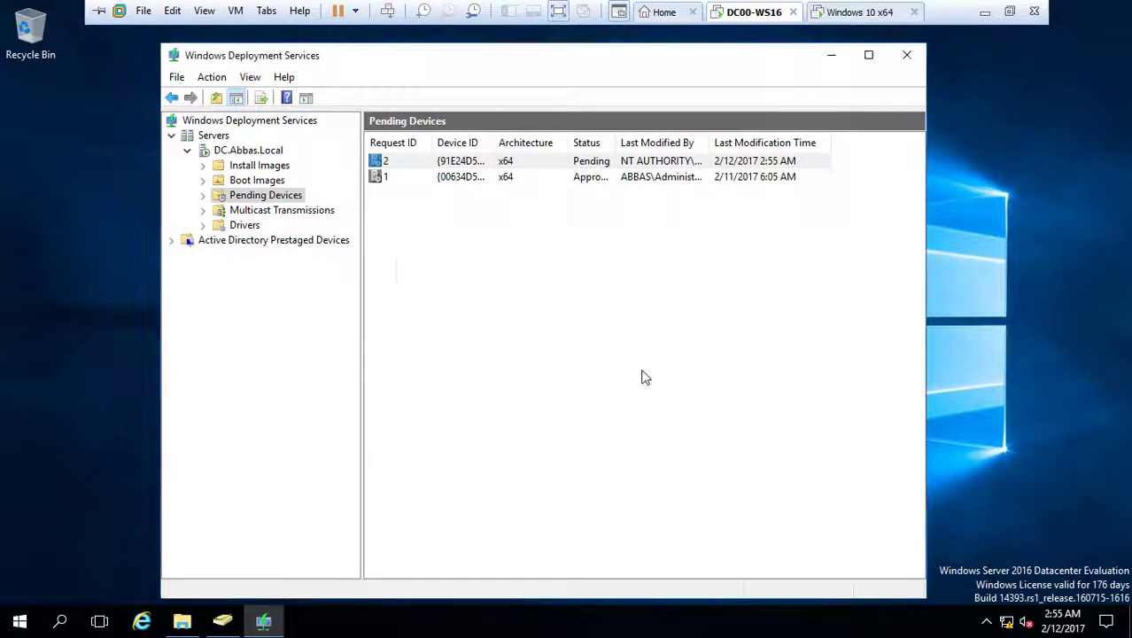
click(865, 12)
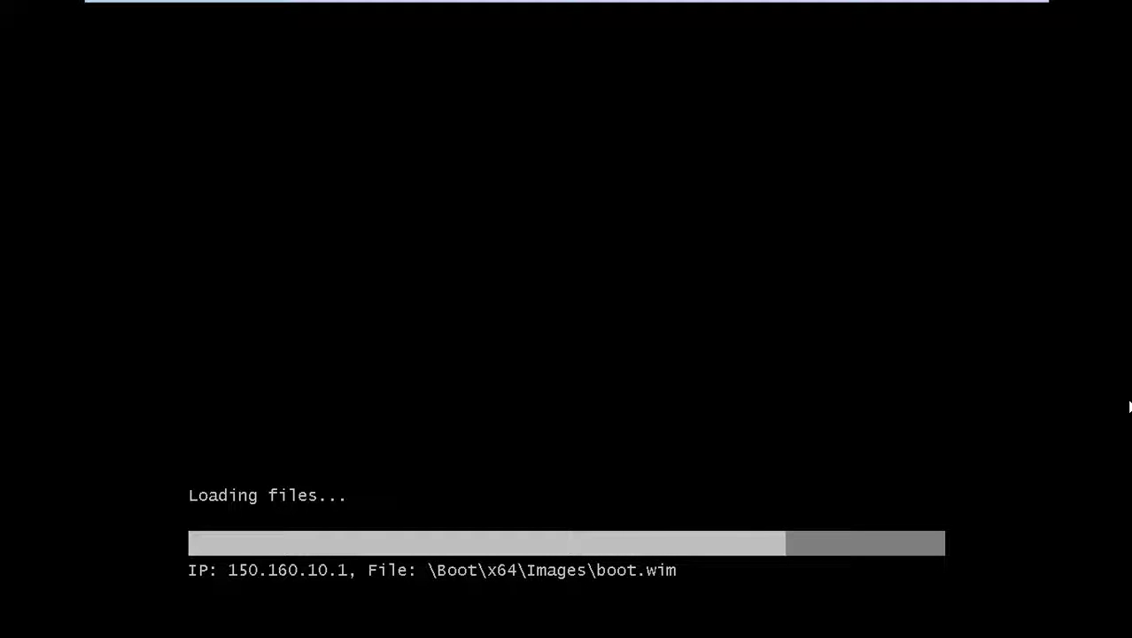
mouse_move(410, 3)
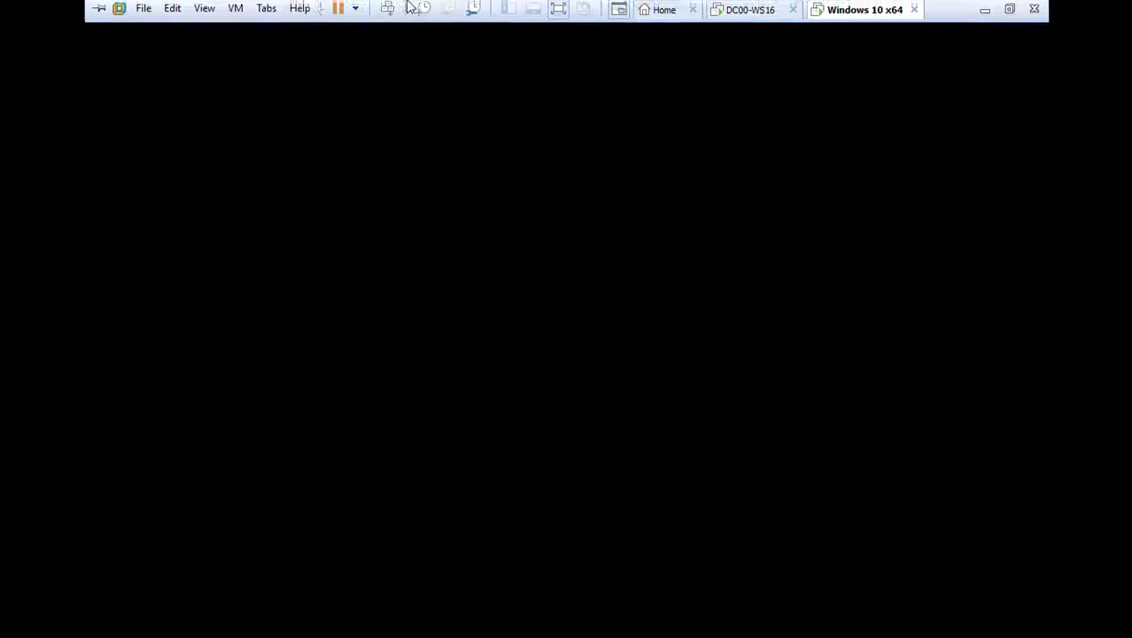
click(204, 11)
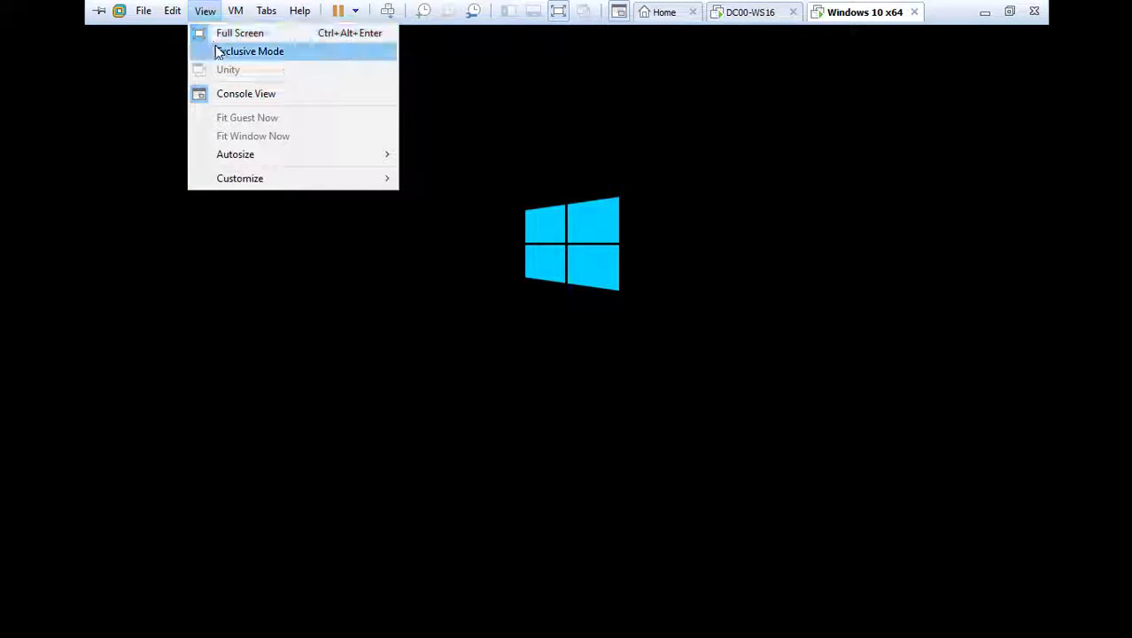
click(216, 49)
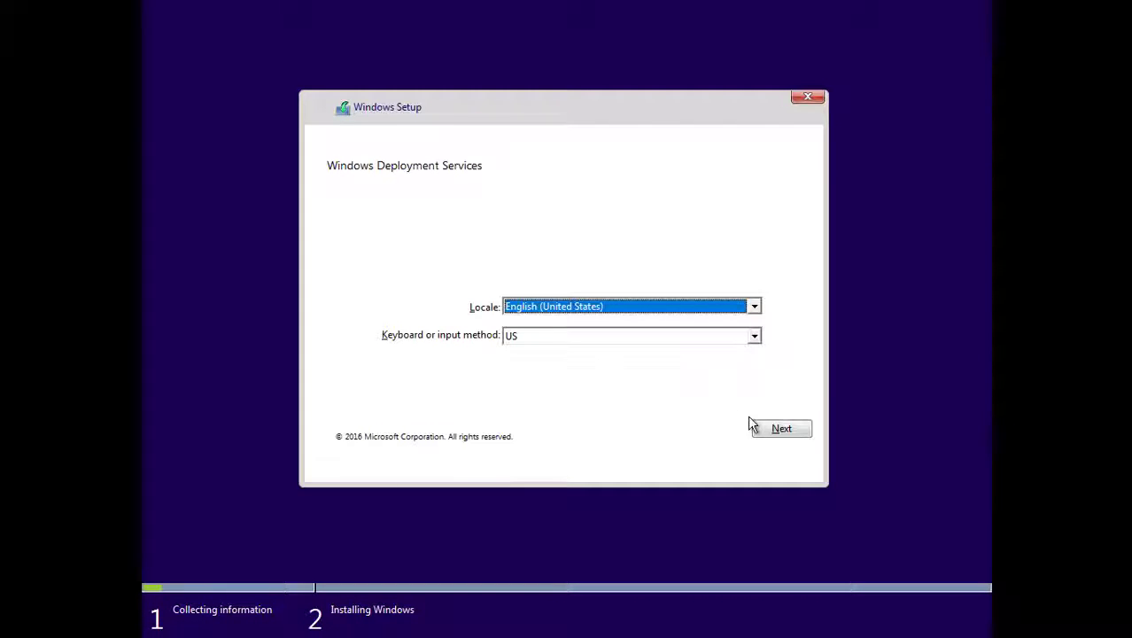
- Keep the default locale and connect to the deployment server as domain user Client01 with its password
click(784, 433)
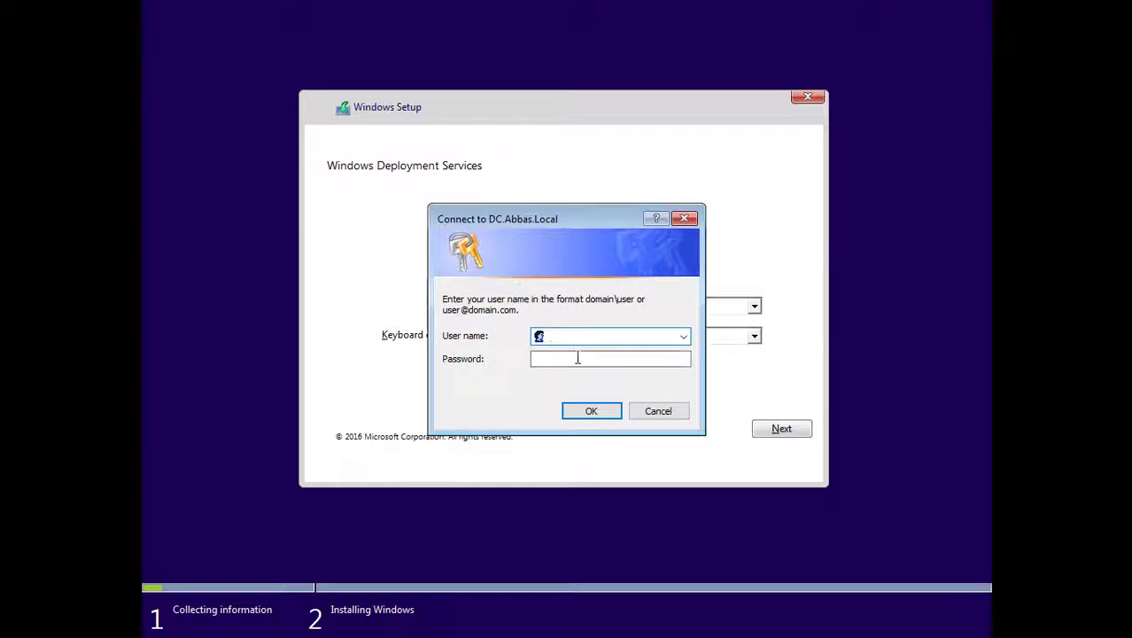
text(Client)
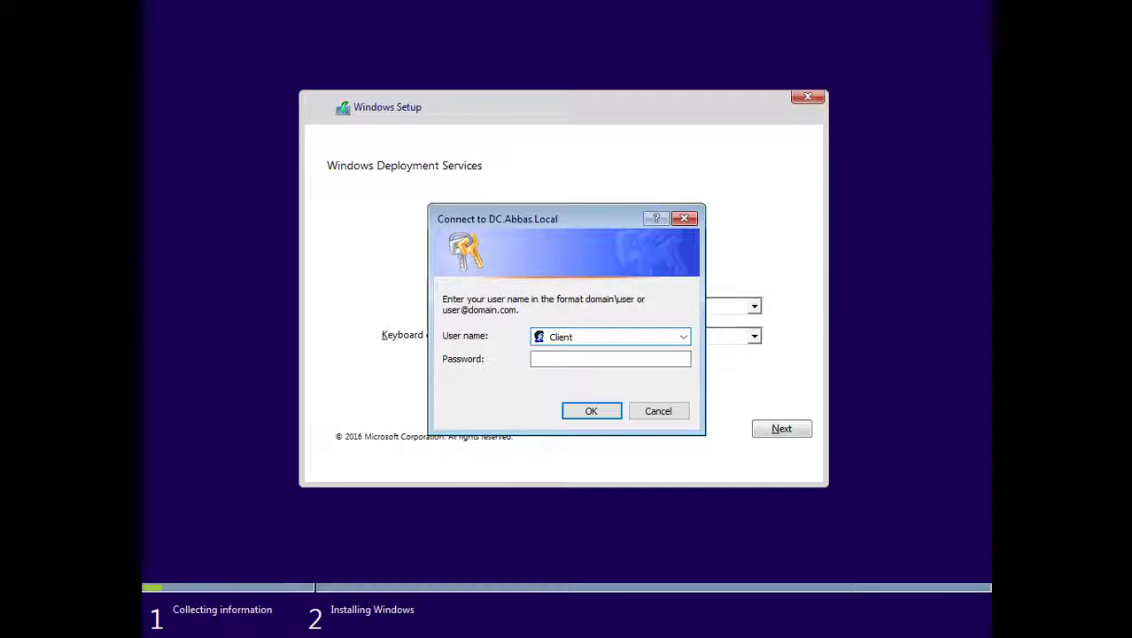
text(01)
key(Tab)
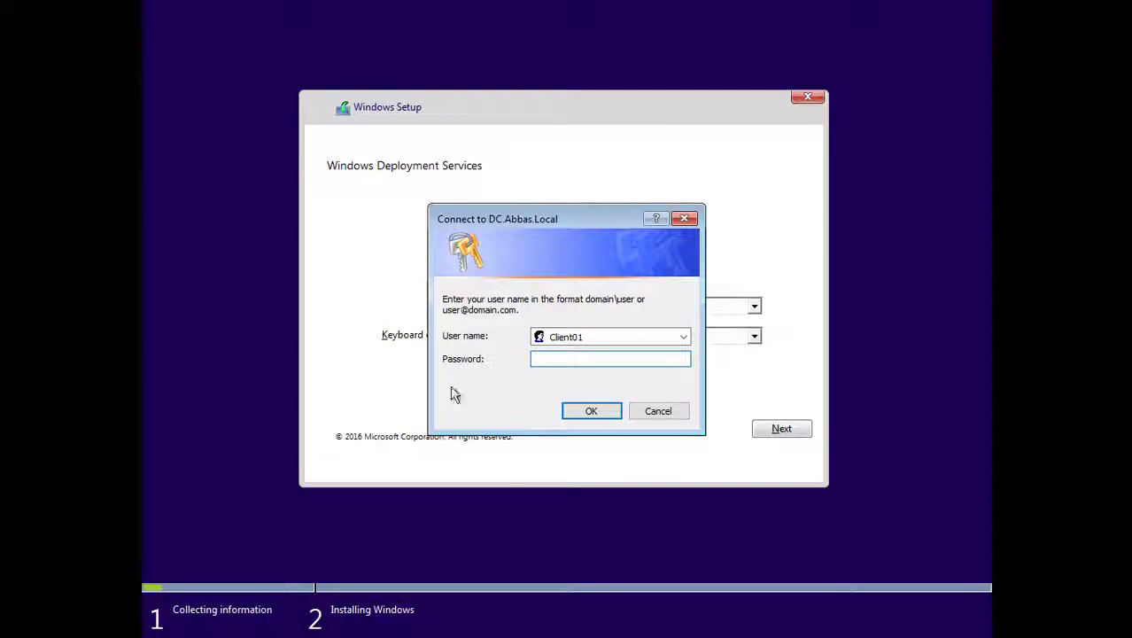
click(625, 335)
click(624, 335)
text(@Abbas.Local)
key(Tab)
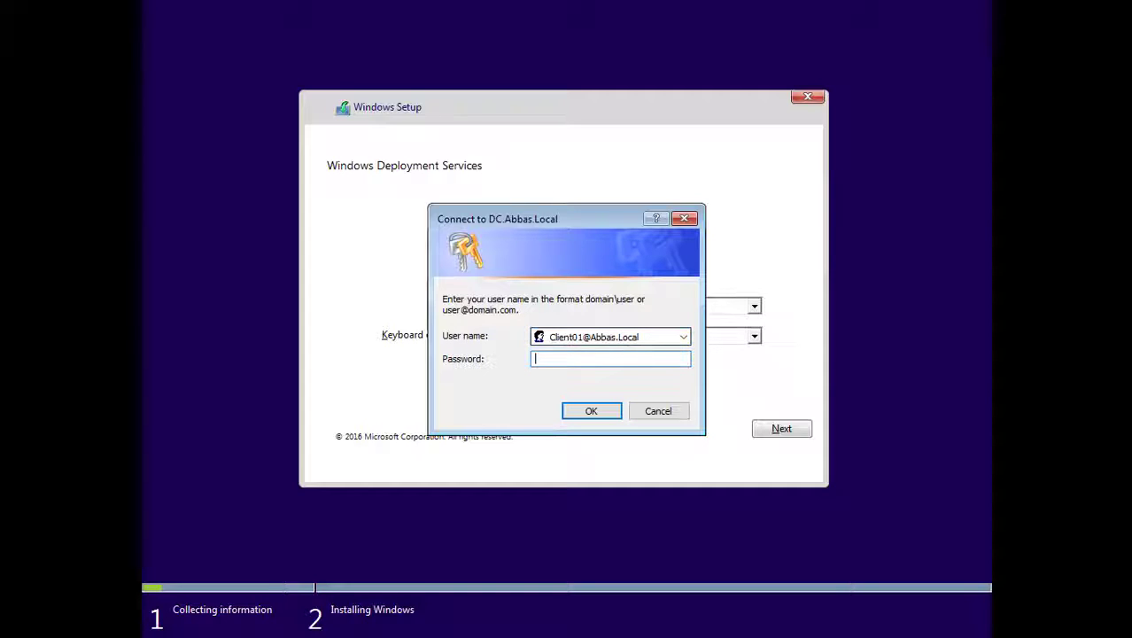
text(•••••••)
key(Return)
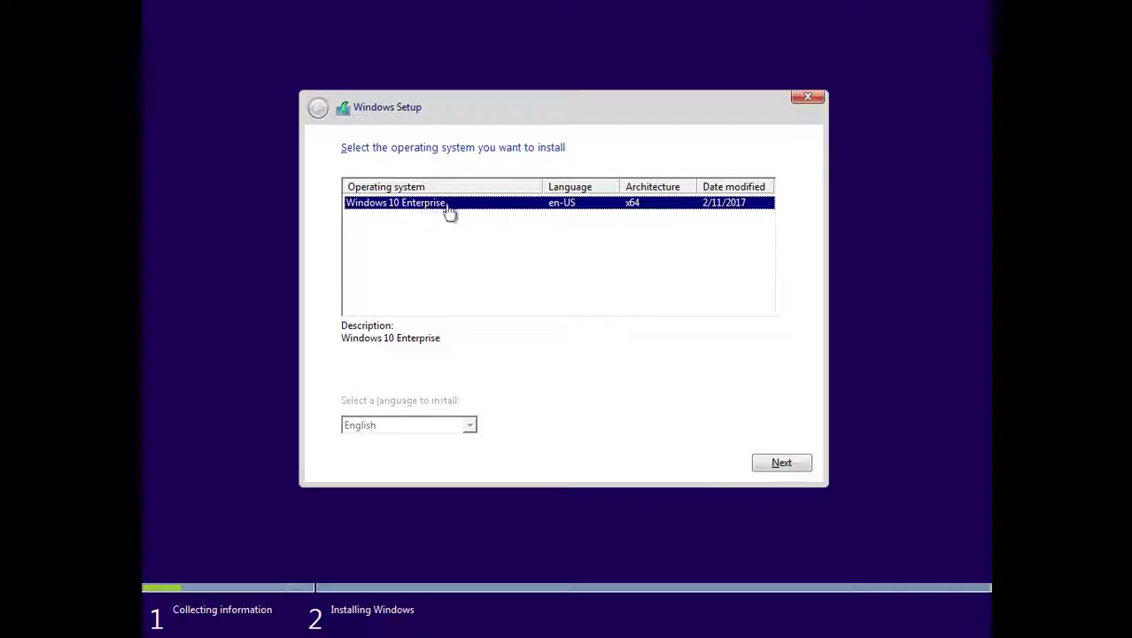
- Choose Windows 10 Enterprise and install it onto Drive 0's 60 GB unallocated space
click(775, 465)
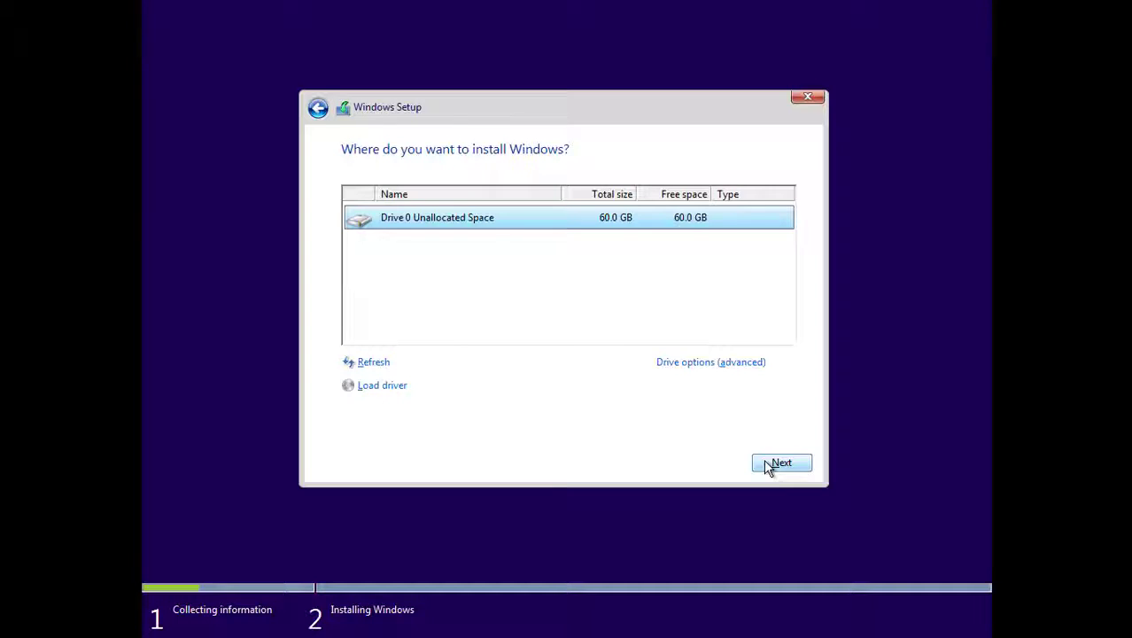
click(766, 461)
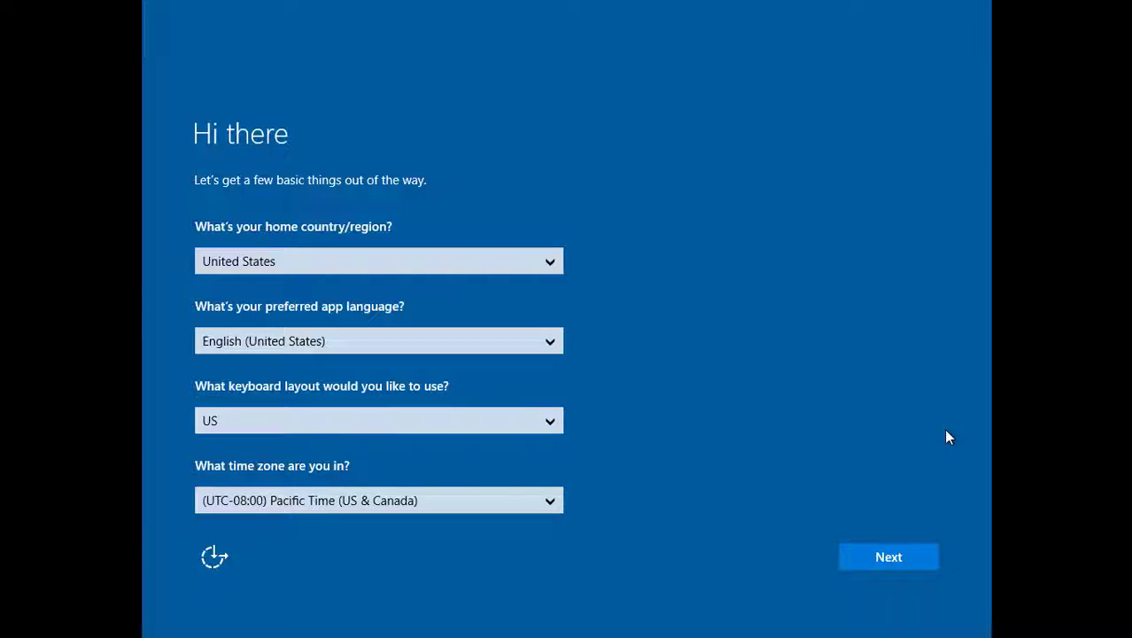
- Keep the default region and keyboard, accept the license terms, and use Express settings
click(881, 557)
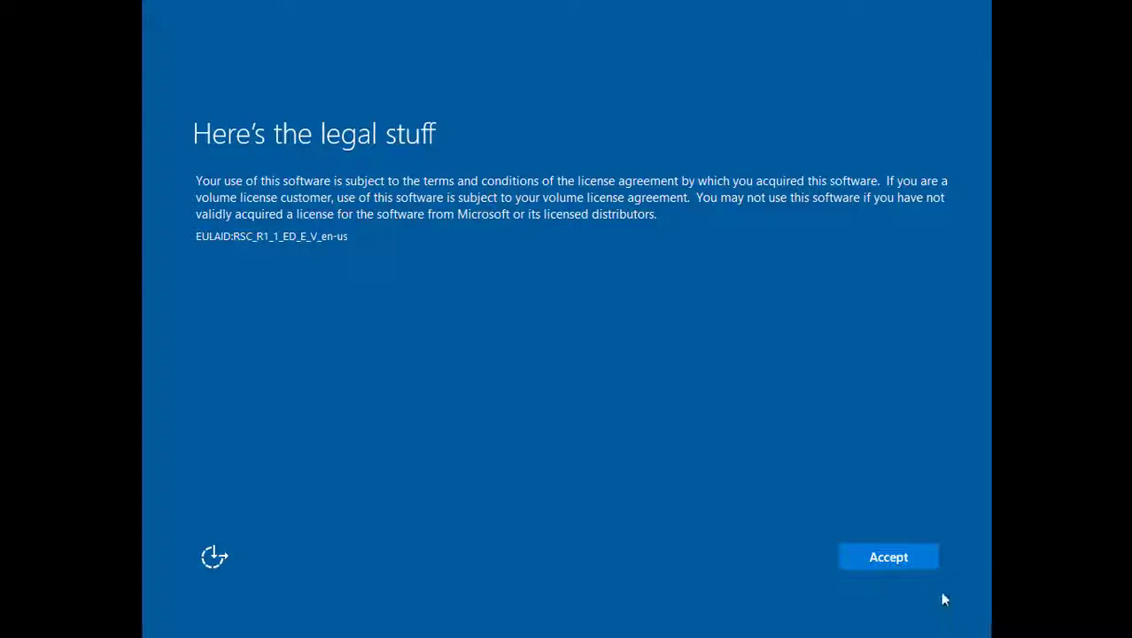
click(896, 562)
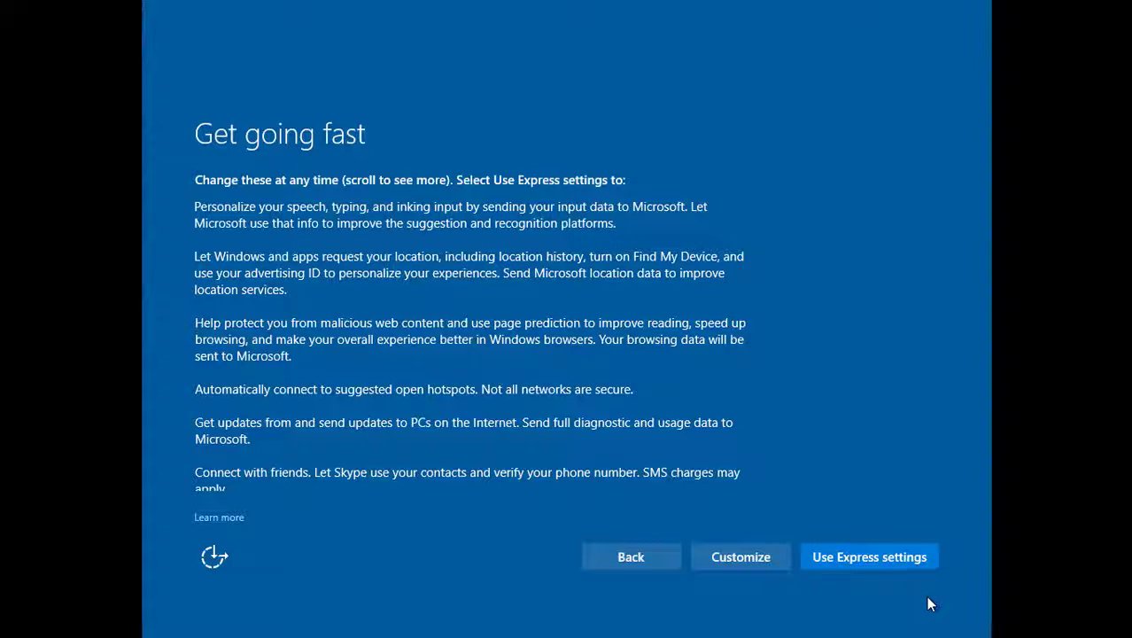
click(889, 553)
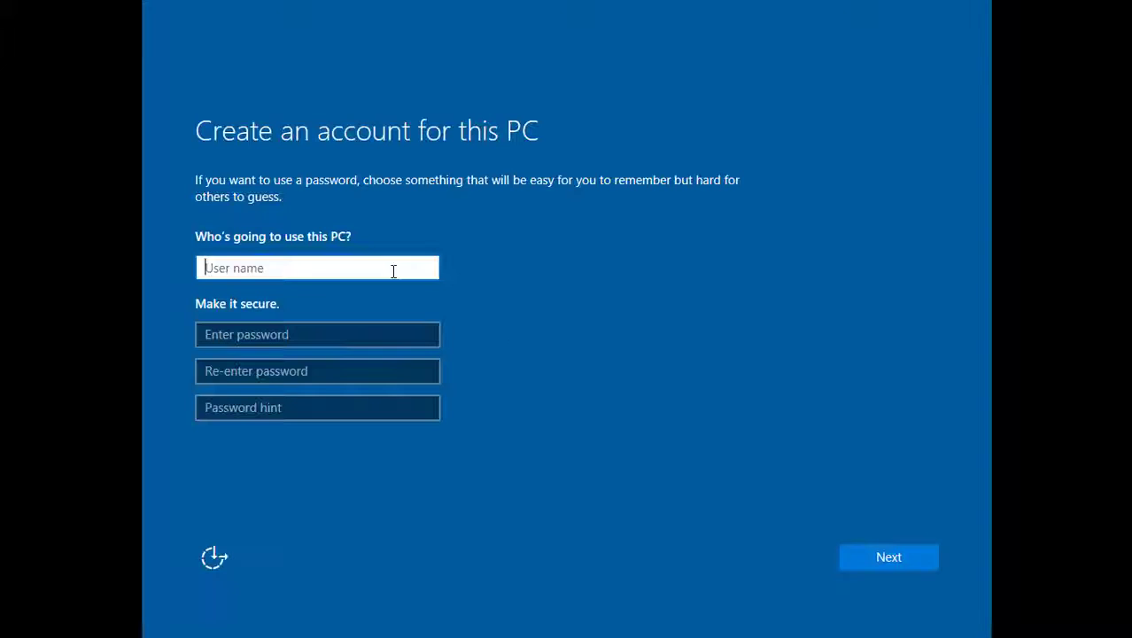
- Enter the user's name, a password typed twice, and a password hint for the local account
text(Gh)
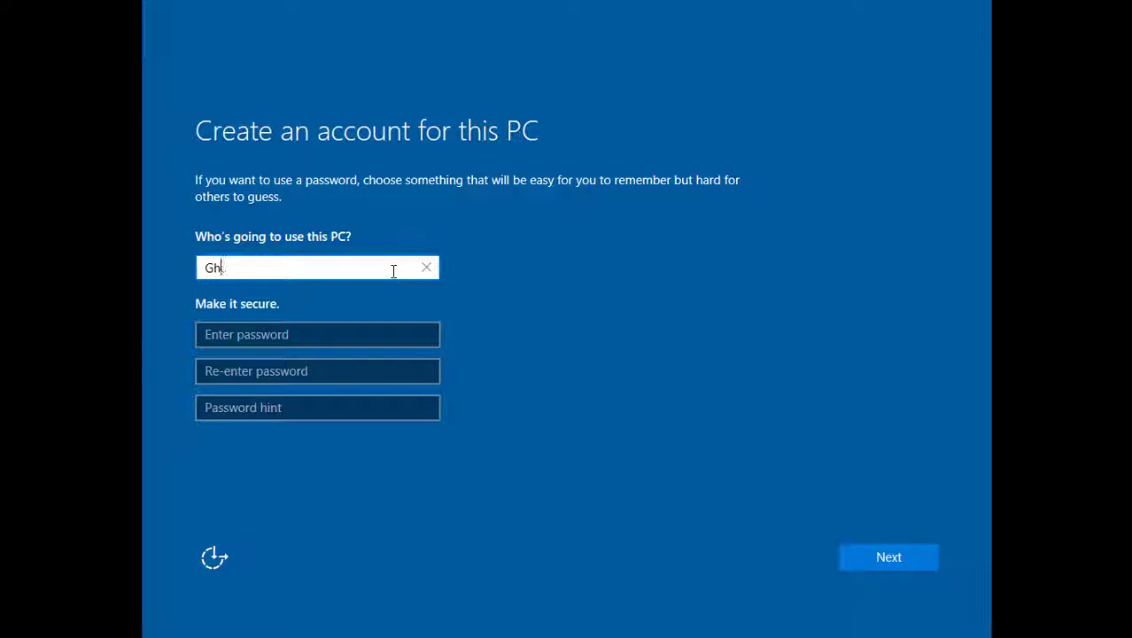
text(ulam A)
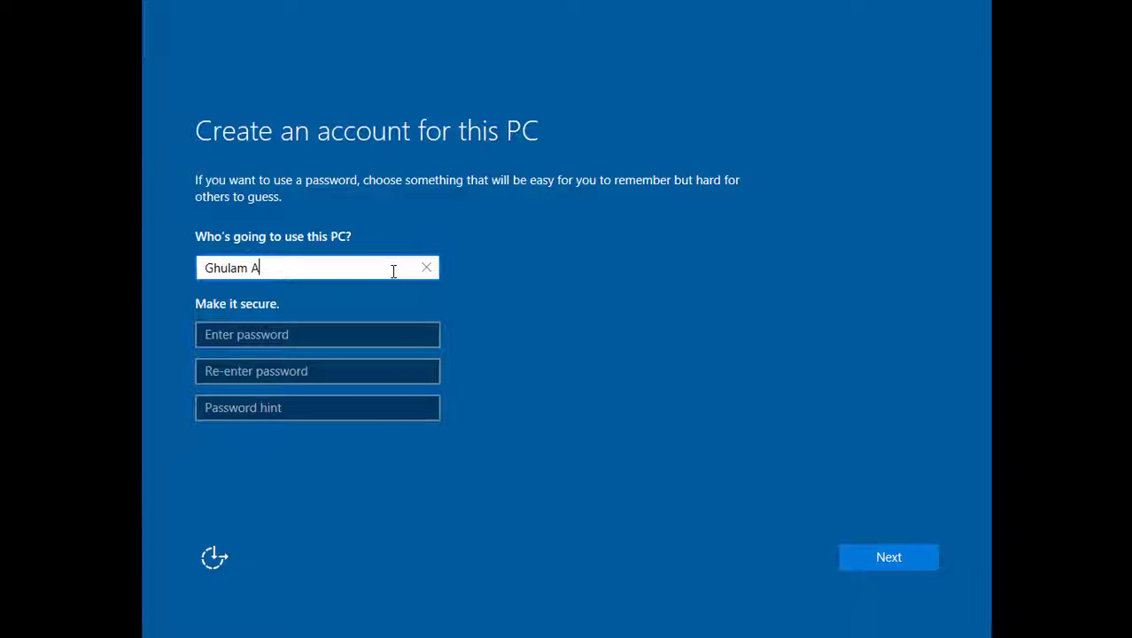
key(BackSpace)
text(Abba)
key(BackSpace)
key(BackSpace)
key(BackSpace)
text(bbas)
key(Tab)
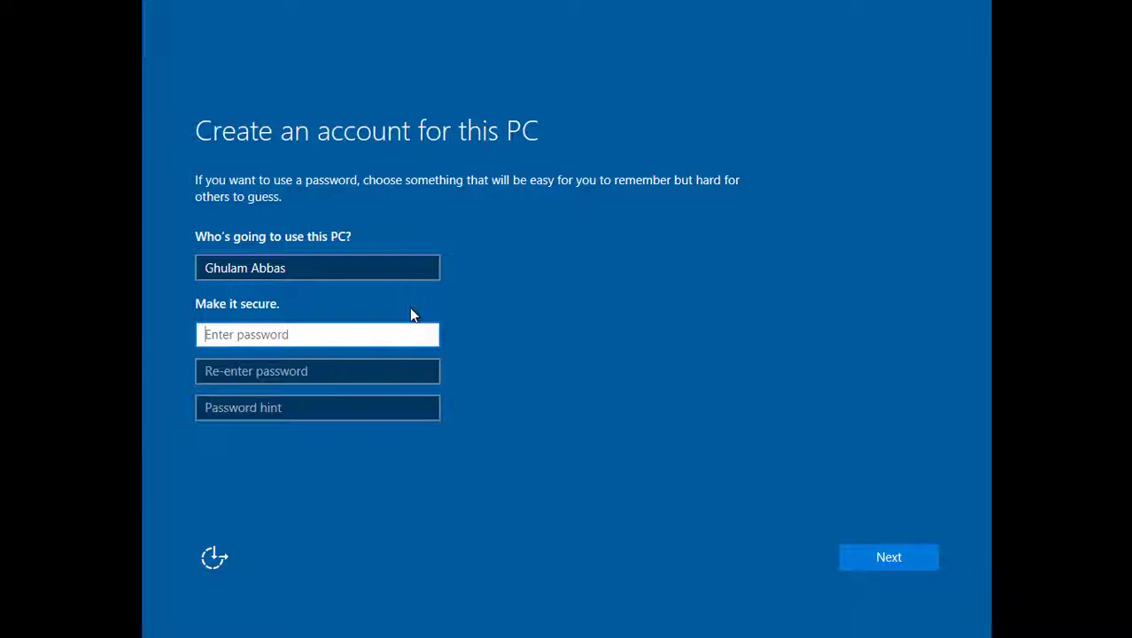
text(1234567)
key(Tab)
text(1234567)
key(Tab)
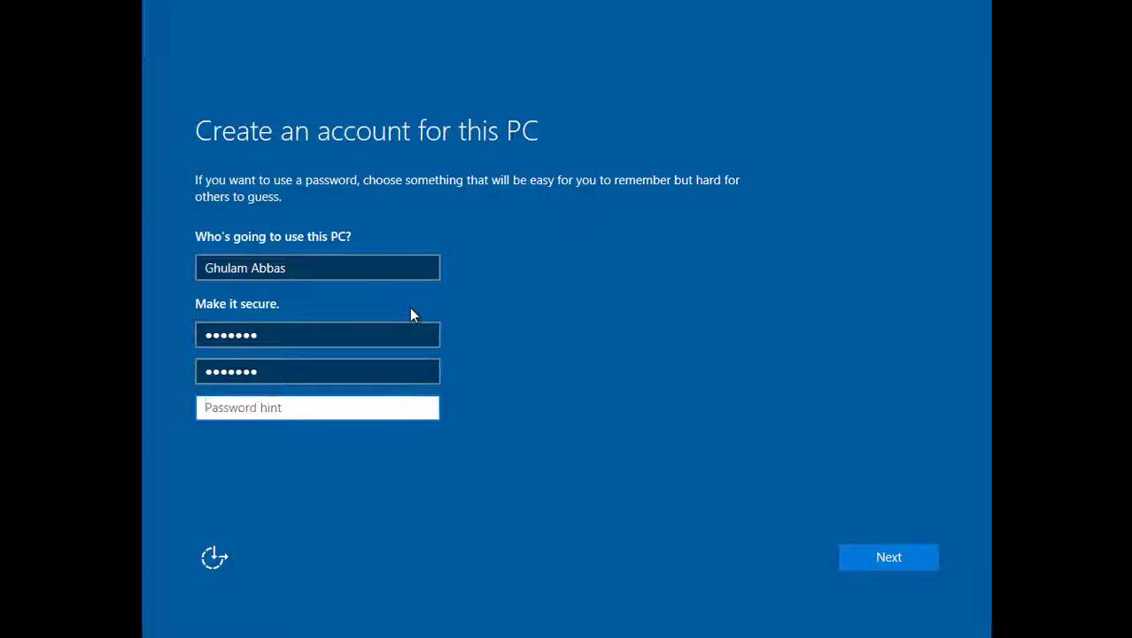
text(123)
click(876, 565)
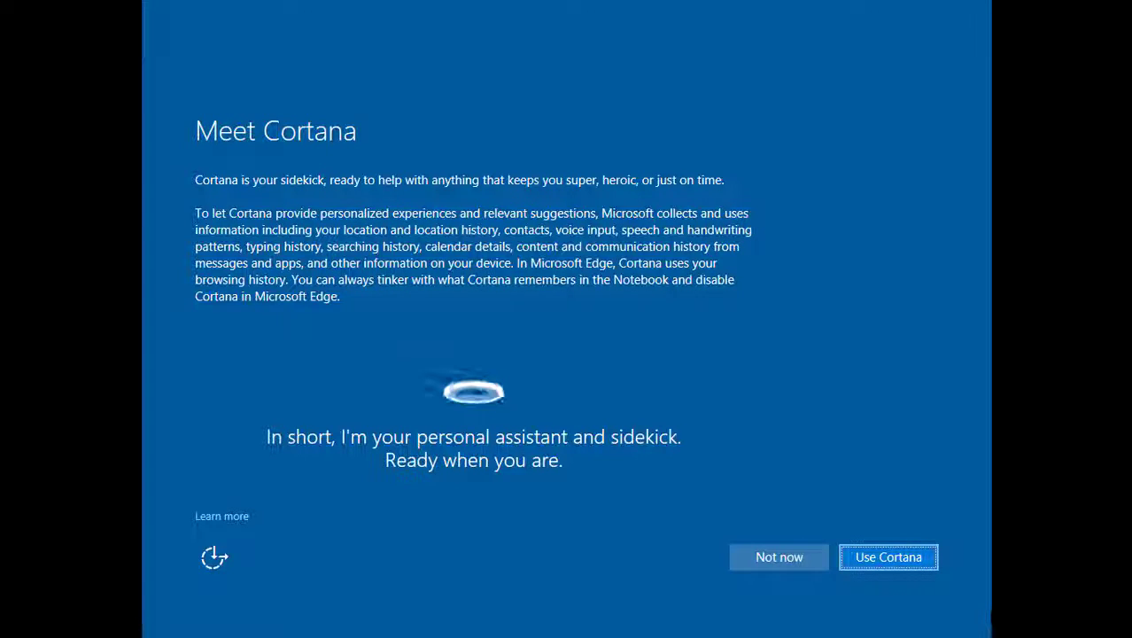
- Choose Use Cortana to turn Cortana on
click(887, 568)
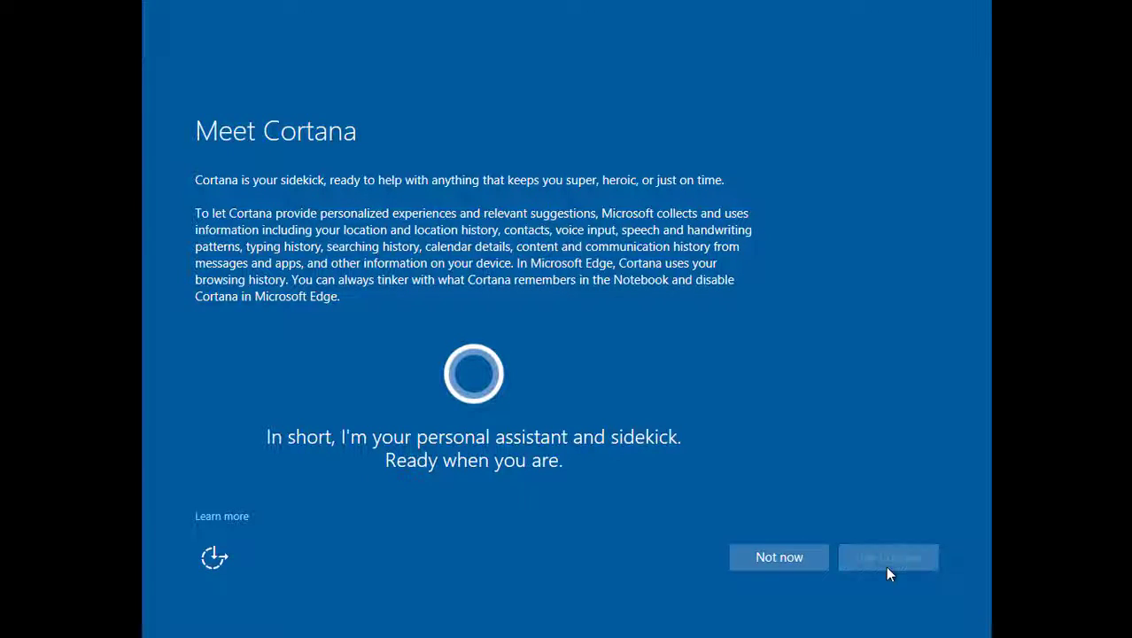